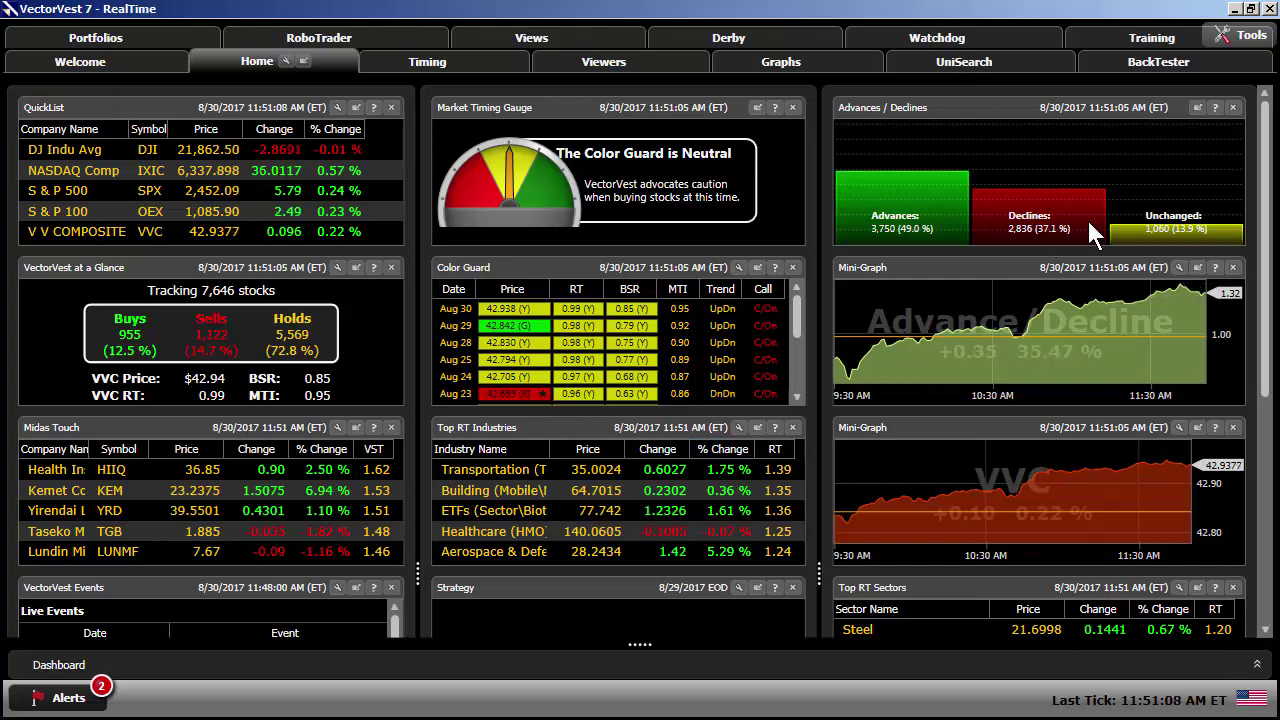
# Step: From Tools > Application Settings, go to the Trading tab and choose Add a New Brokerage
pyautogui.click(1250, 40)
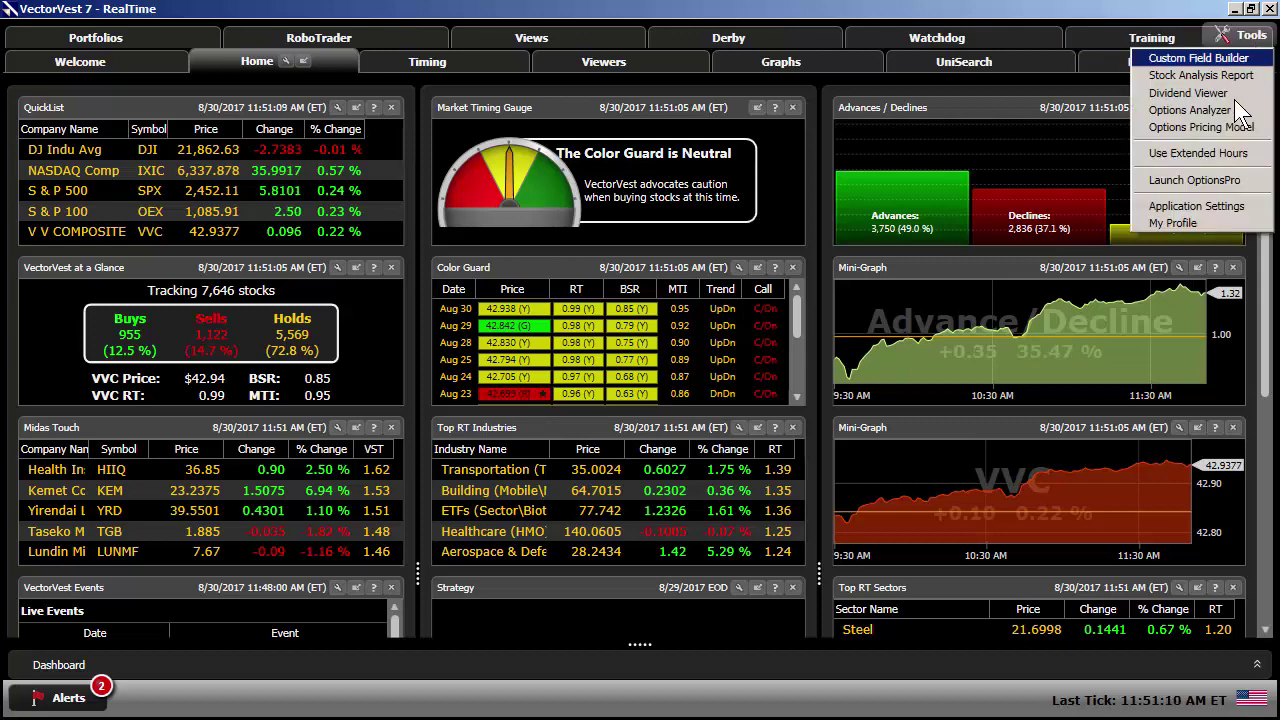
pyautogui.click(1210, 207)
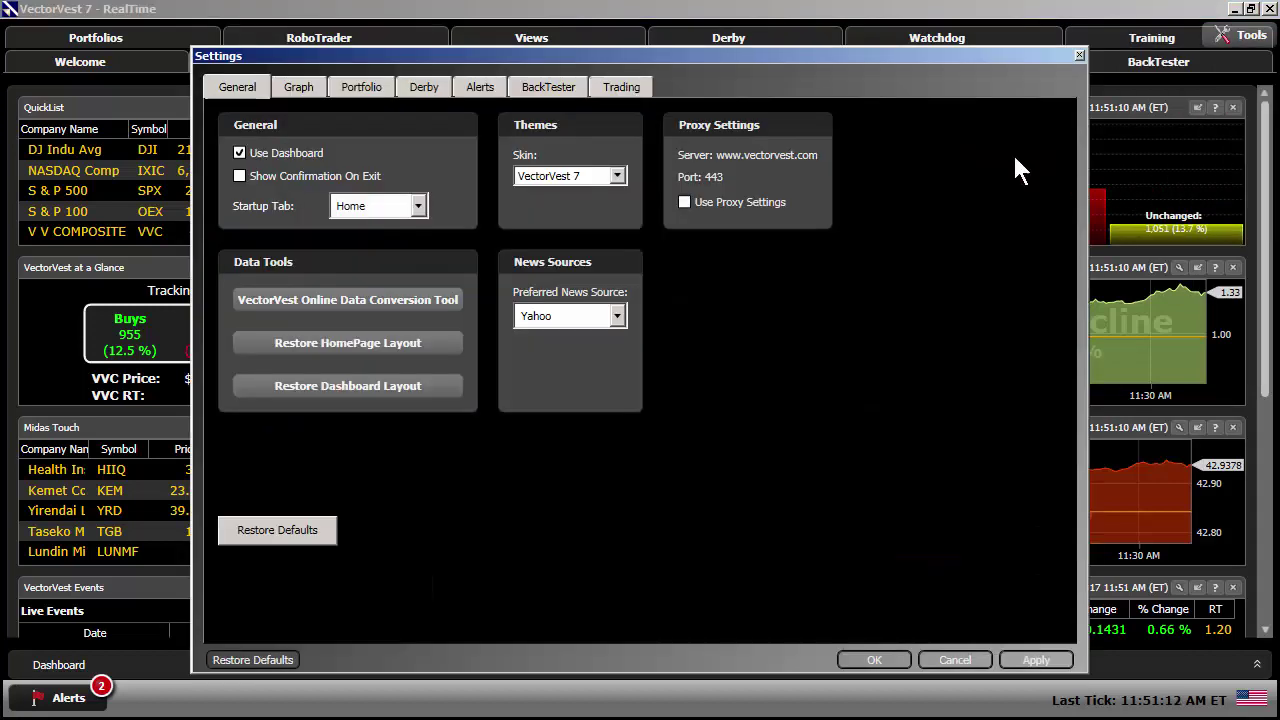
pyautogui.click(619, 88)
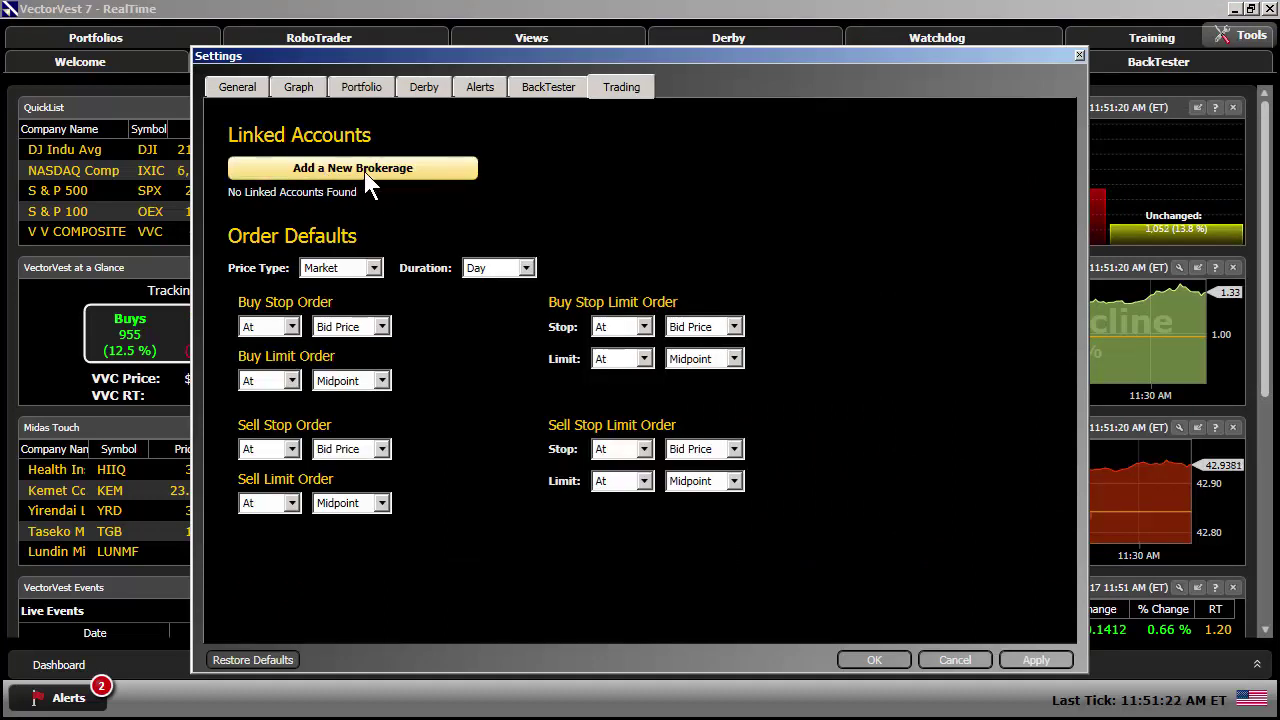
pyautogui.click(359, 172)
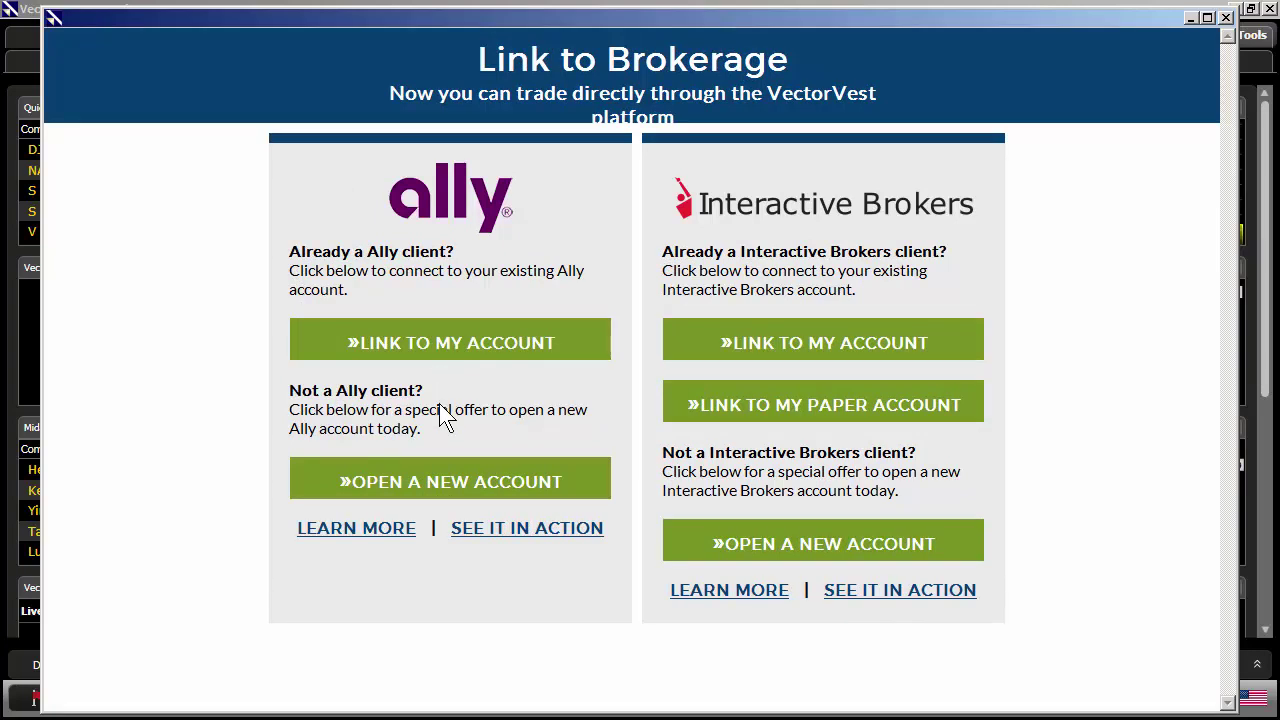
pyautogui.click(446, 491)
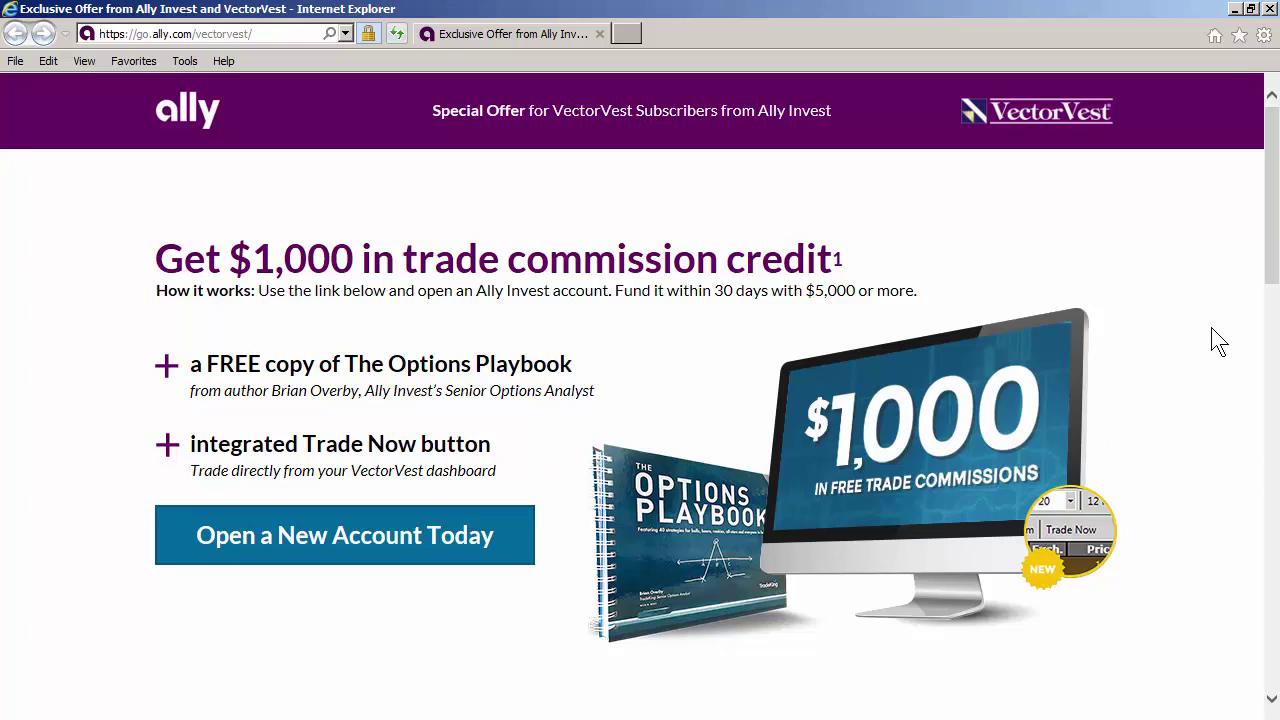
pyautogui.moveTo(1271, 223); pyautogui.dragTo(1230, 418)
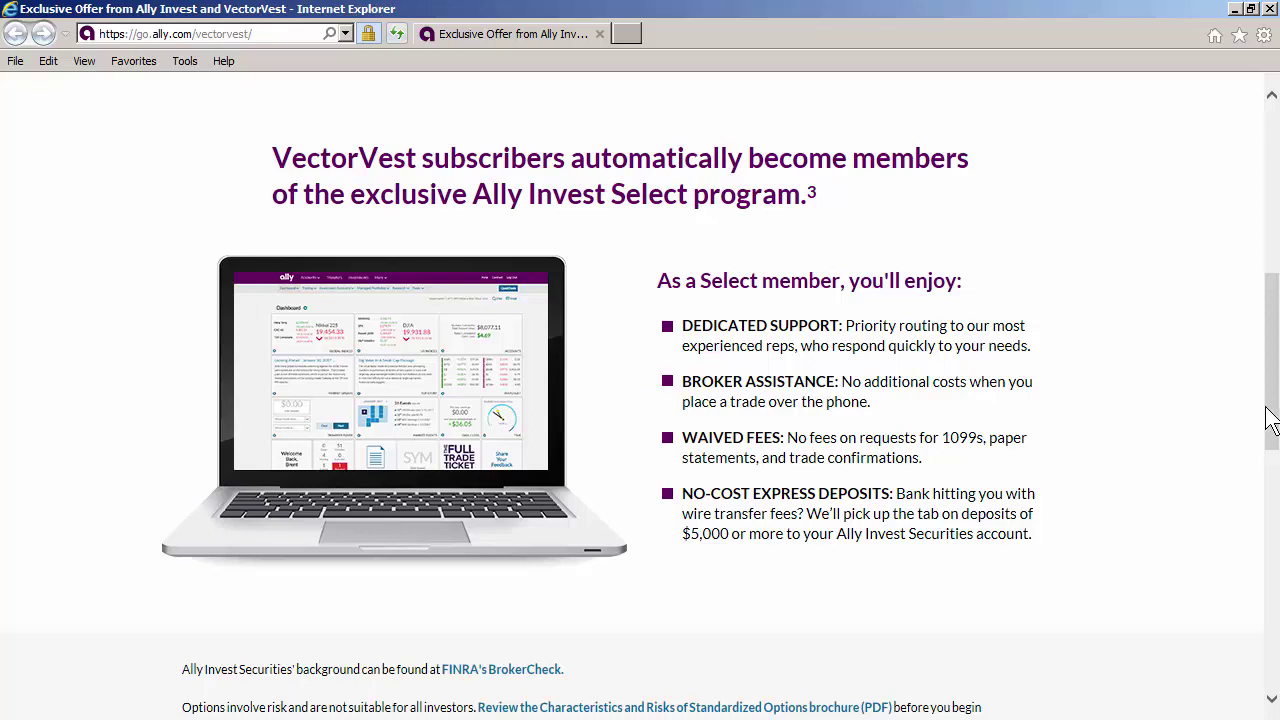
pyautogui.moveTo(1268, 421); pyautogui.dragTo(1275, 262)
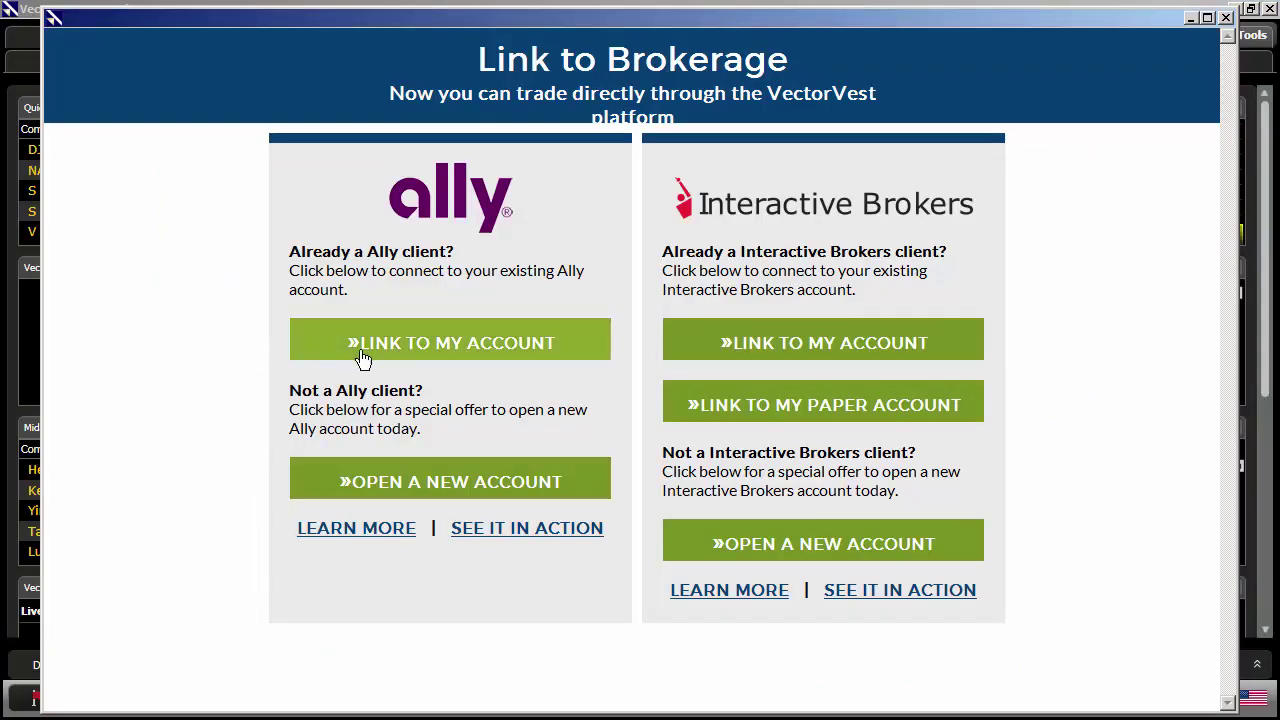
# Step: Link the existing Ally account by signing in with the saved credentials and authorizing VectorVest
pyautogui.click(445, 353)
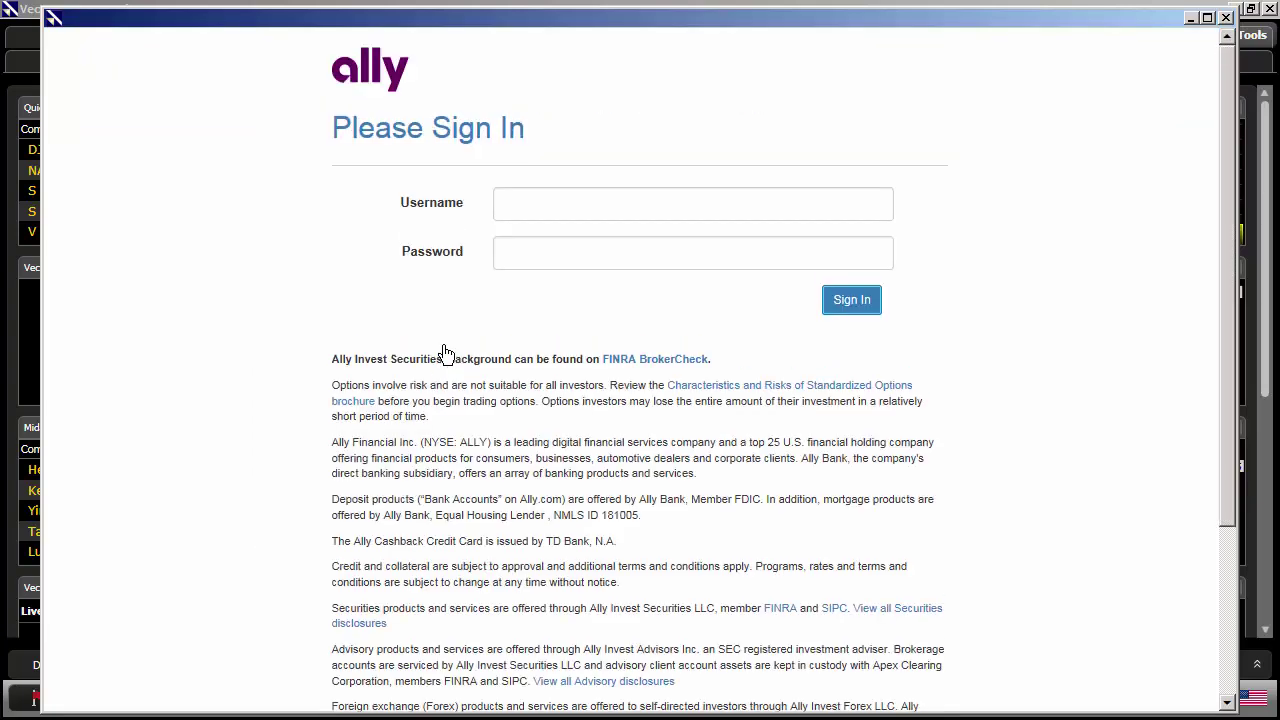
pyautogui.click(556, 210)
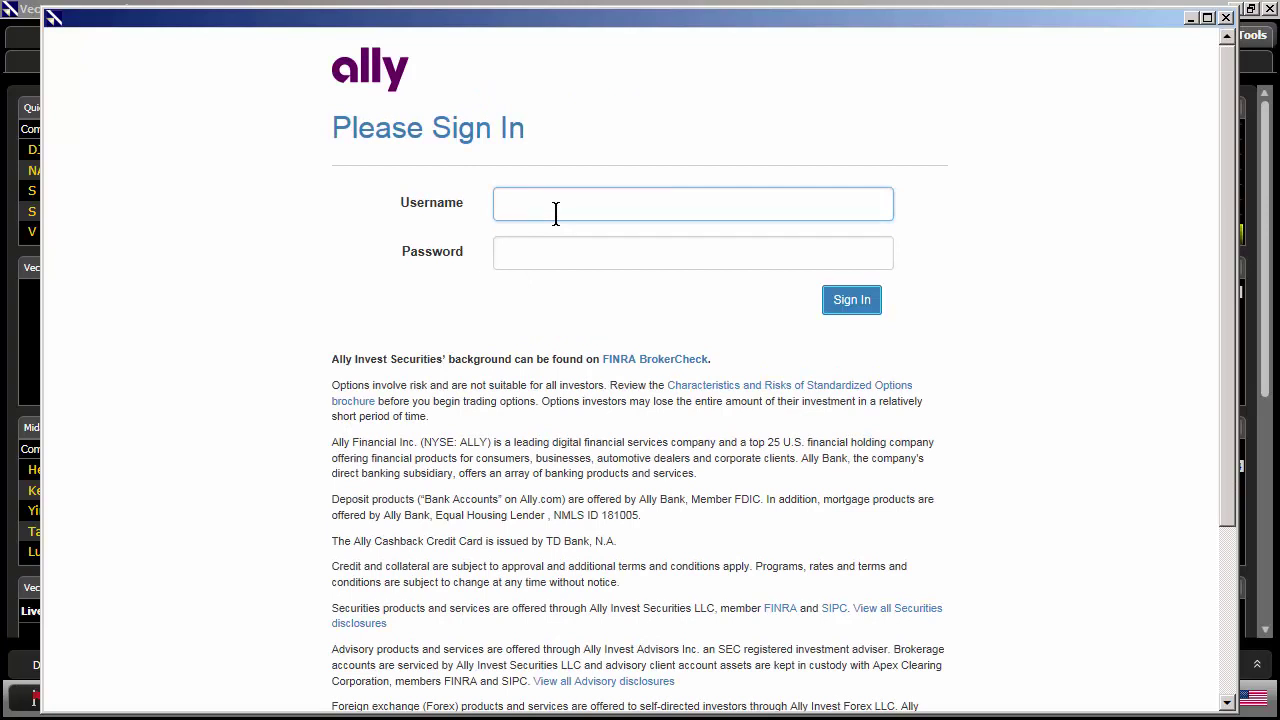
pyautogui.hotkey('ctrl', 'alt', 'a')
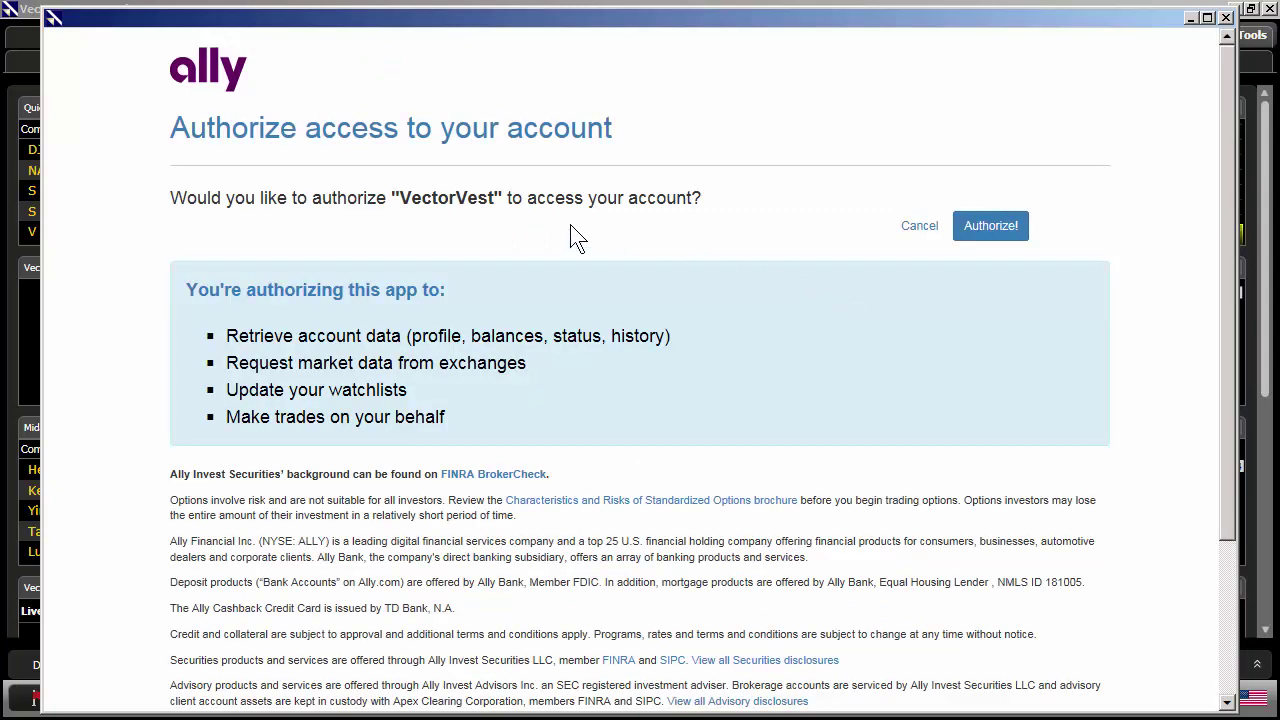
pyautogui.click(993, 238)
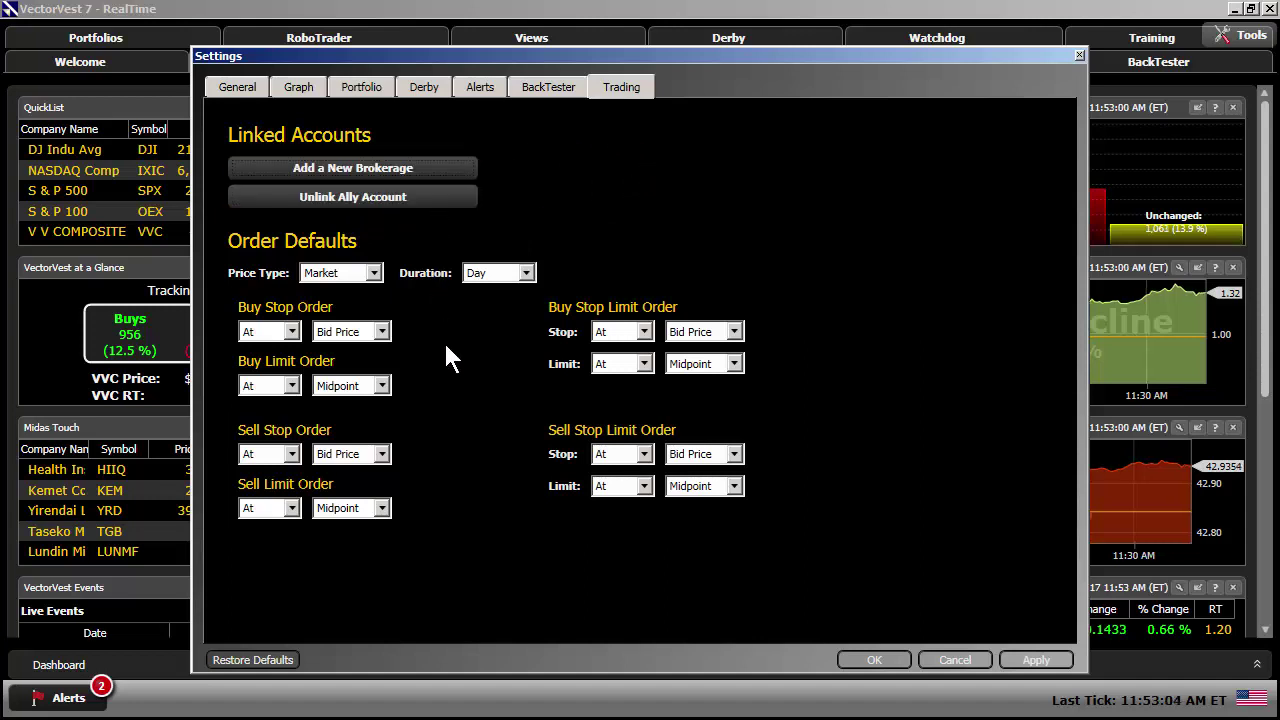
# Step: Keep the default Price Type at Market and confirm Settings with OK
pyautogui.click(374, 274)
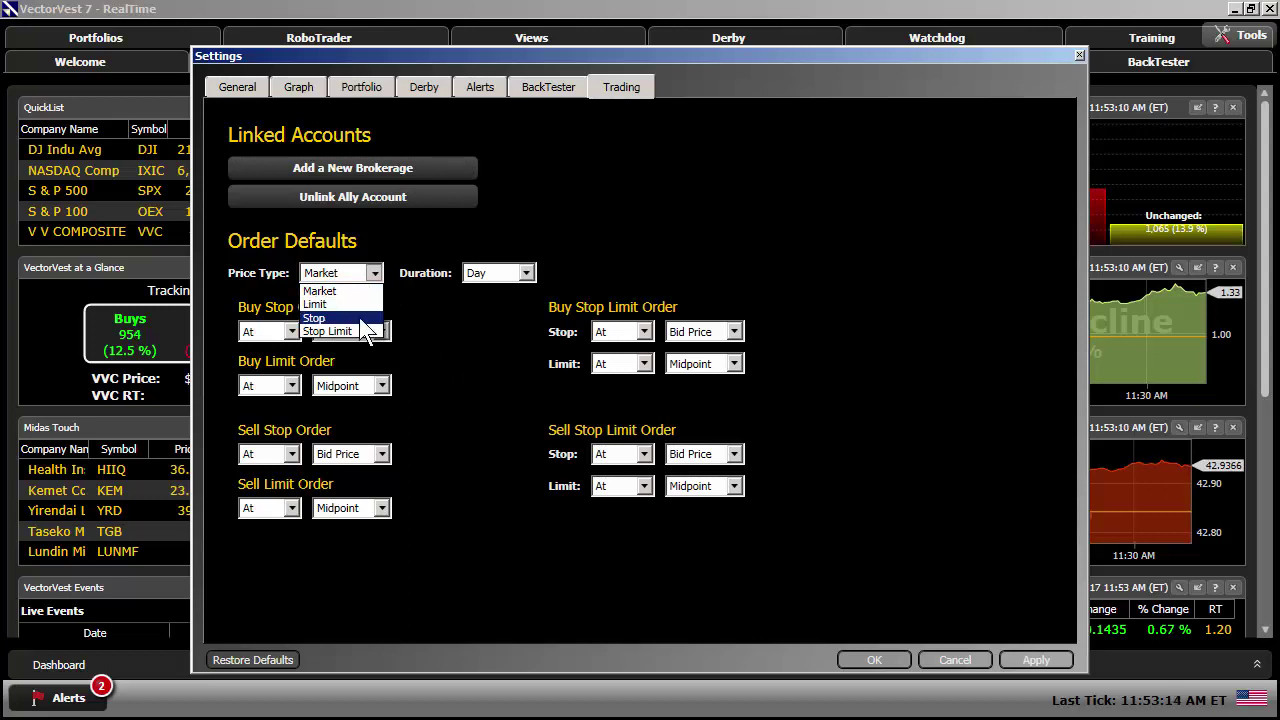
pyautogui.click(422, 336)
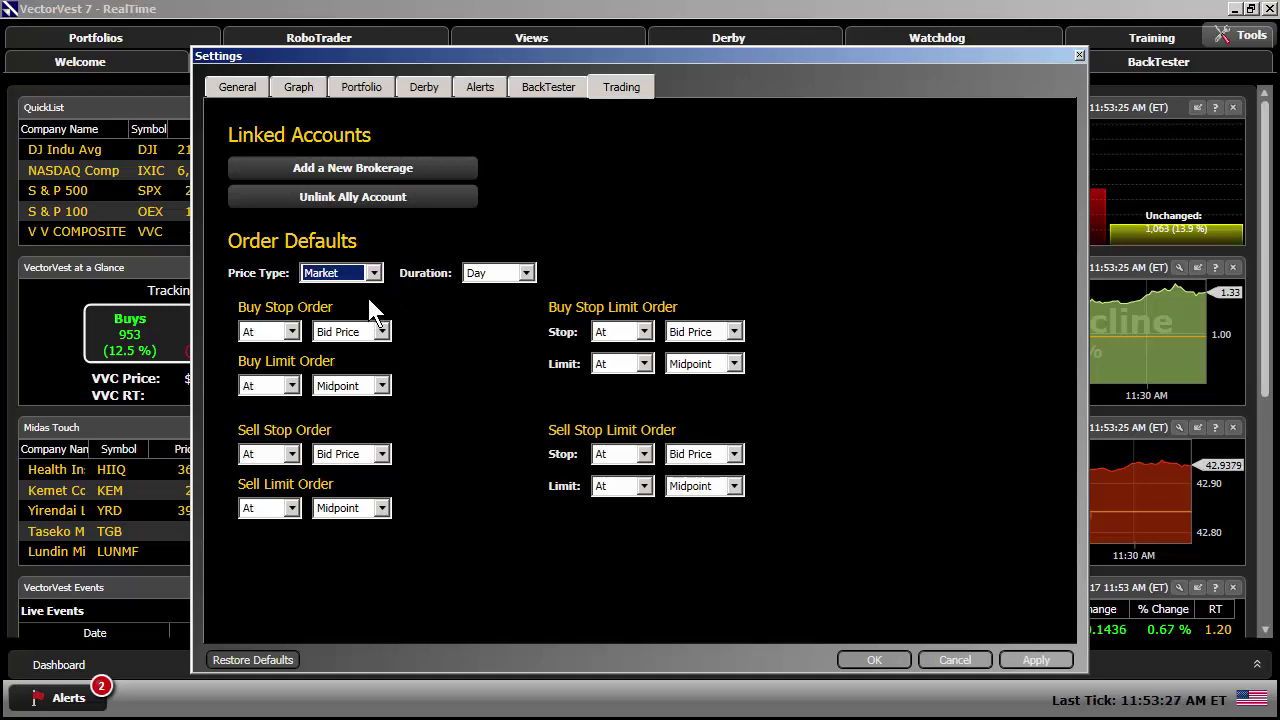
pyautogui.click(880, 662)
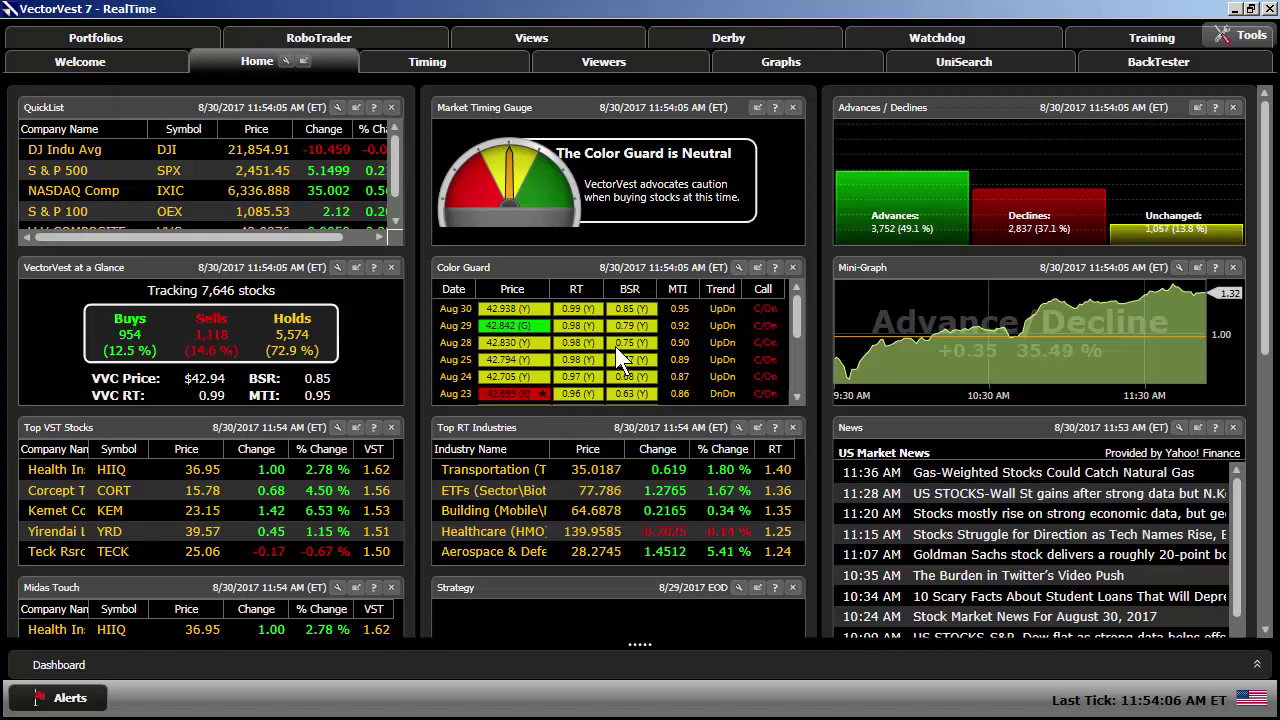
# Step: In the Viewers tab, select Kemet Corp through Health Ins Inno and bring up their trading menu
pyautogui.click(616, 64)
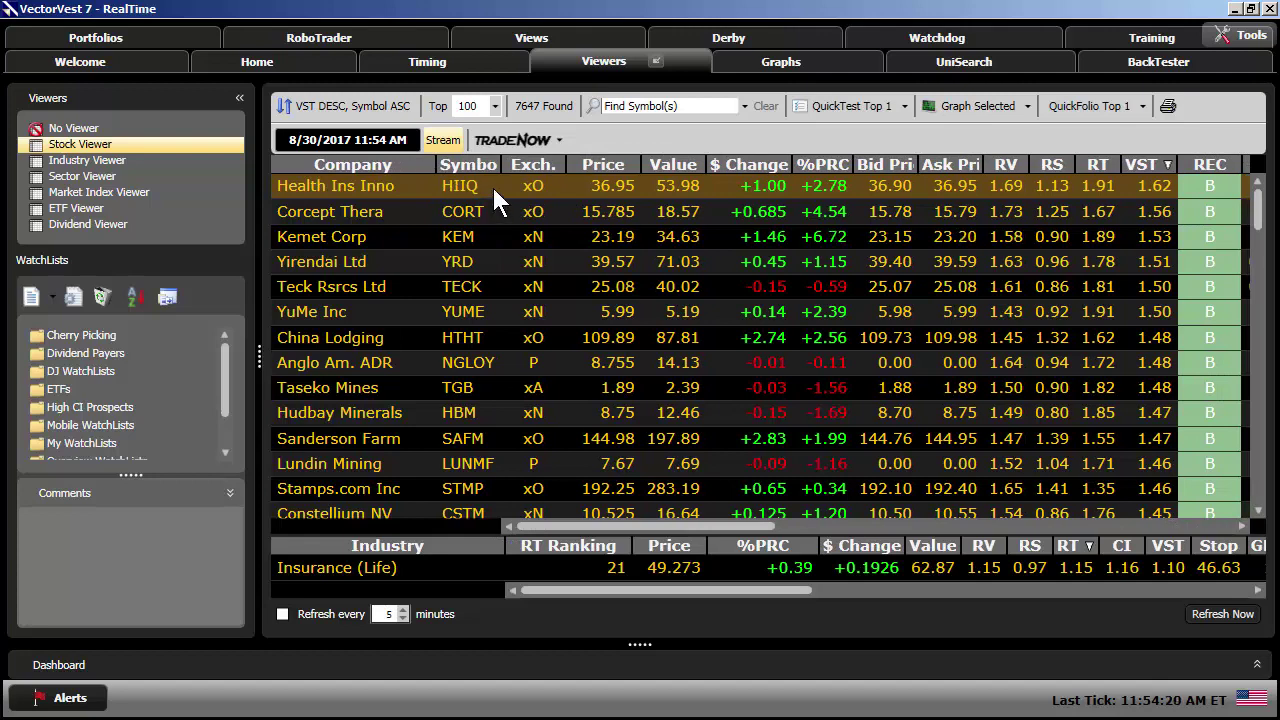
pyautogui.click(495, 230)
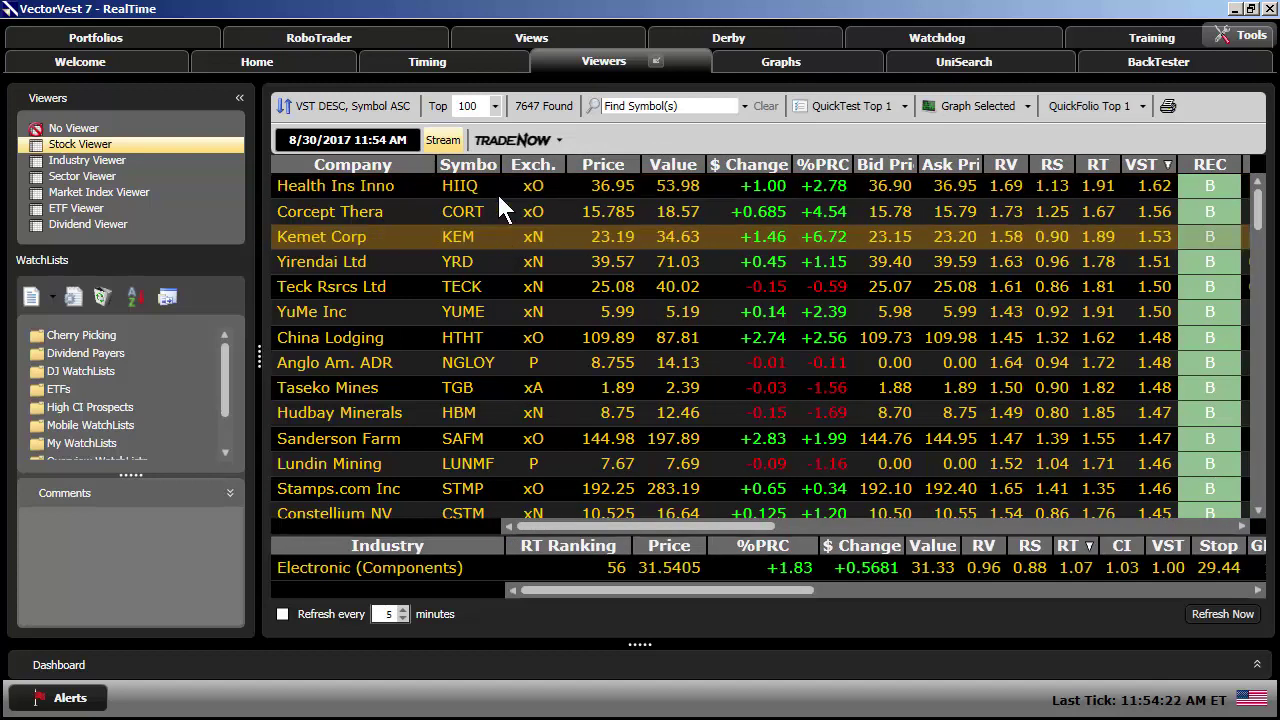
pyautogui.keyDown('shift'); pyautogui.click(496, 190); pyautogui.keyUp('shift')
pyautogui.rightClick(498, 190)
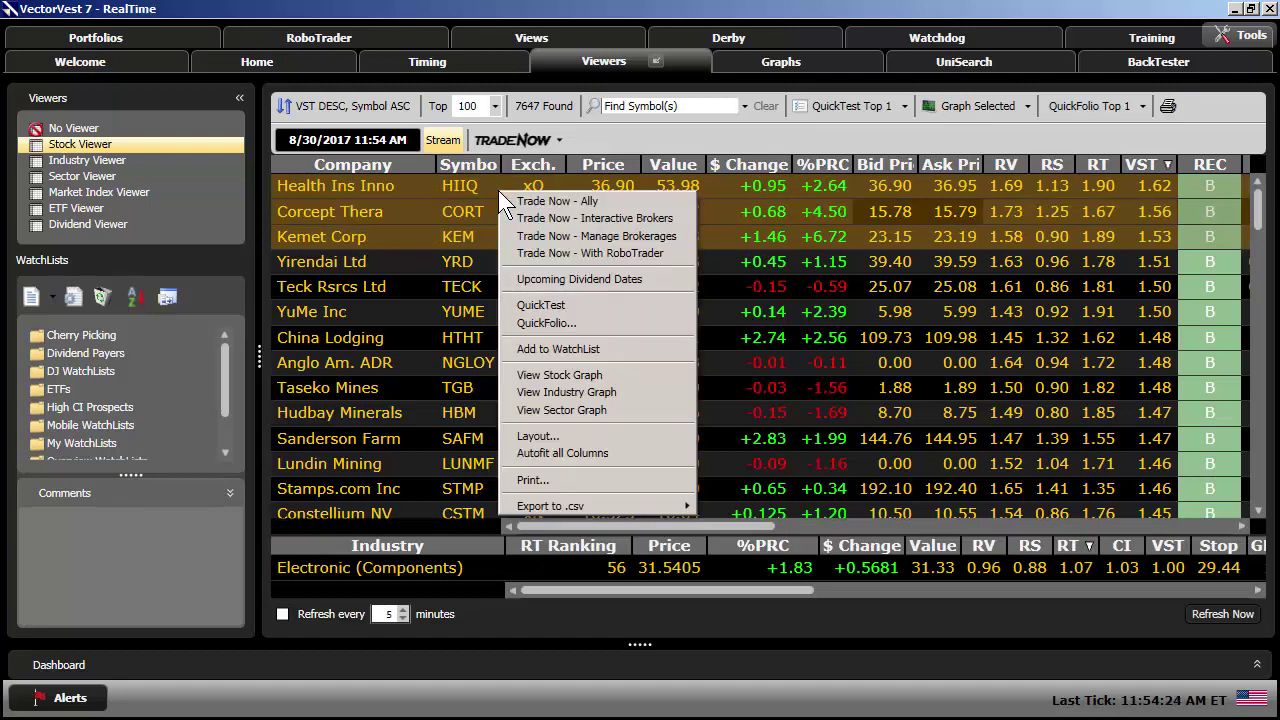
# Step: Open the Ally trade ticket for the three stocks and set KEM to Buy 100 shares
pyautogui.click(615, 203)
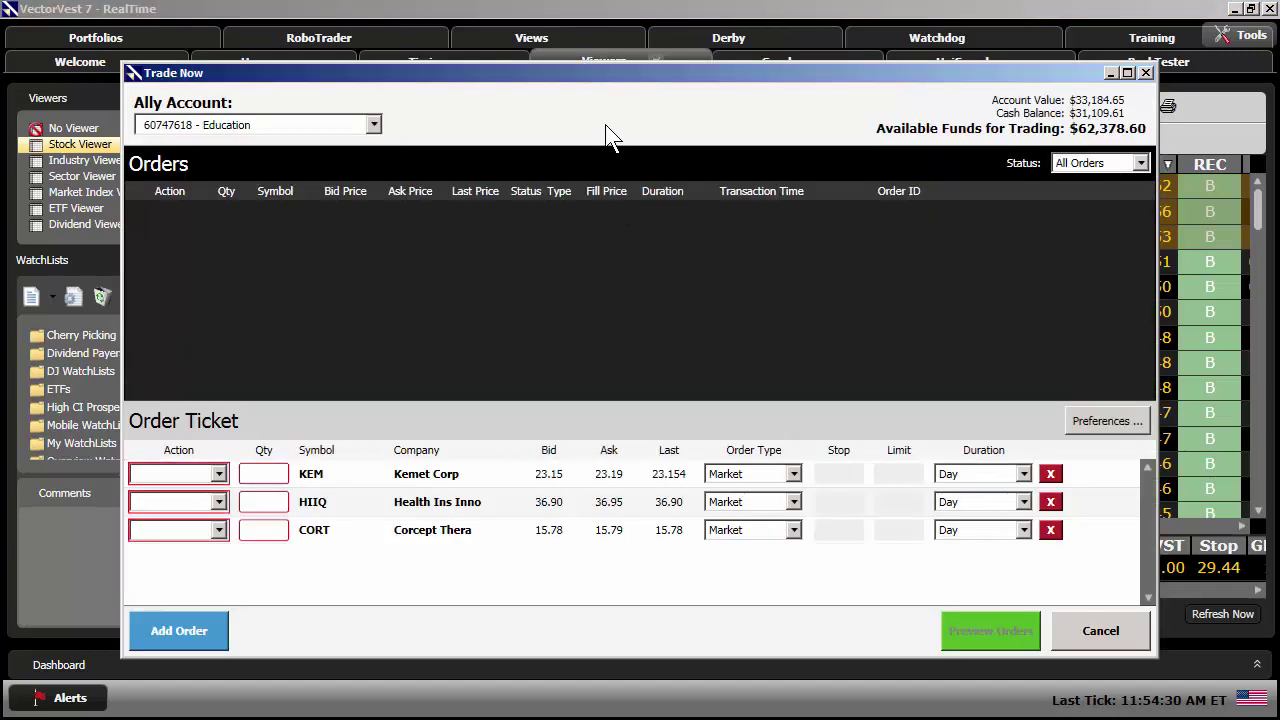
pyautogui.moveTo(606, 71); pyautogui.dragTo(610, 39)
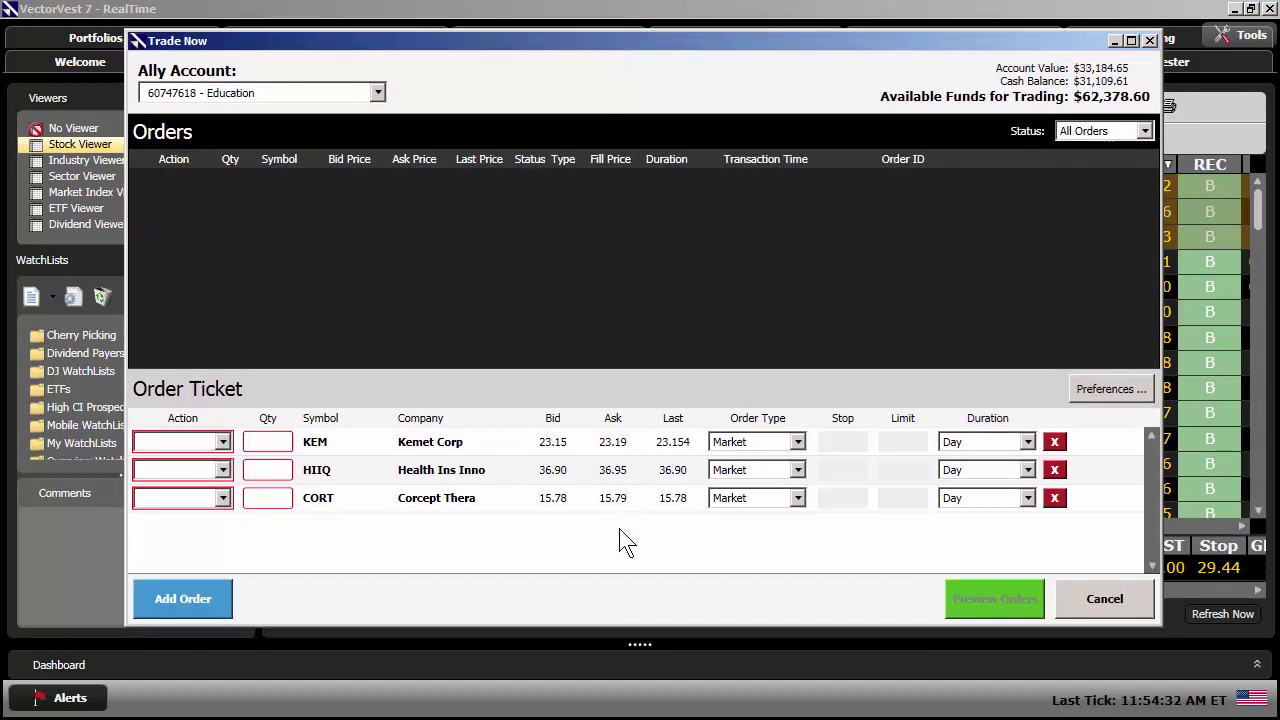
pyautogui.click(222, 444)
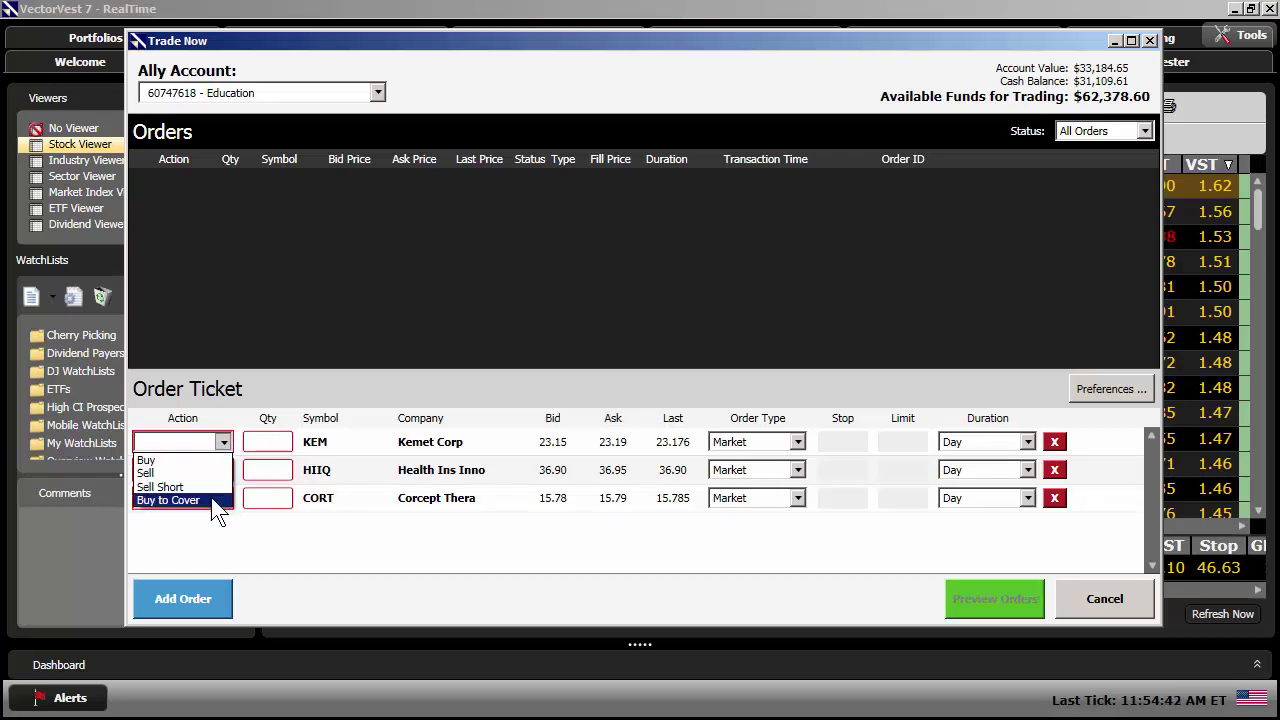
pyautogui.click(160, 460)
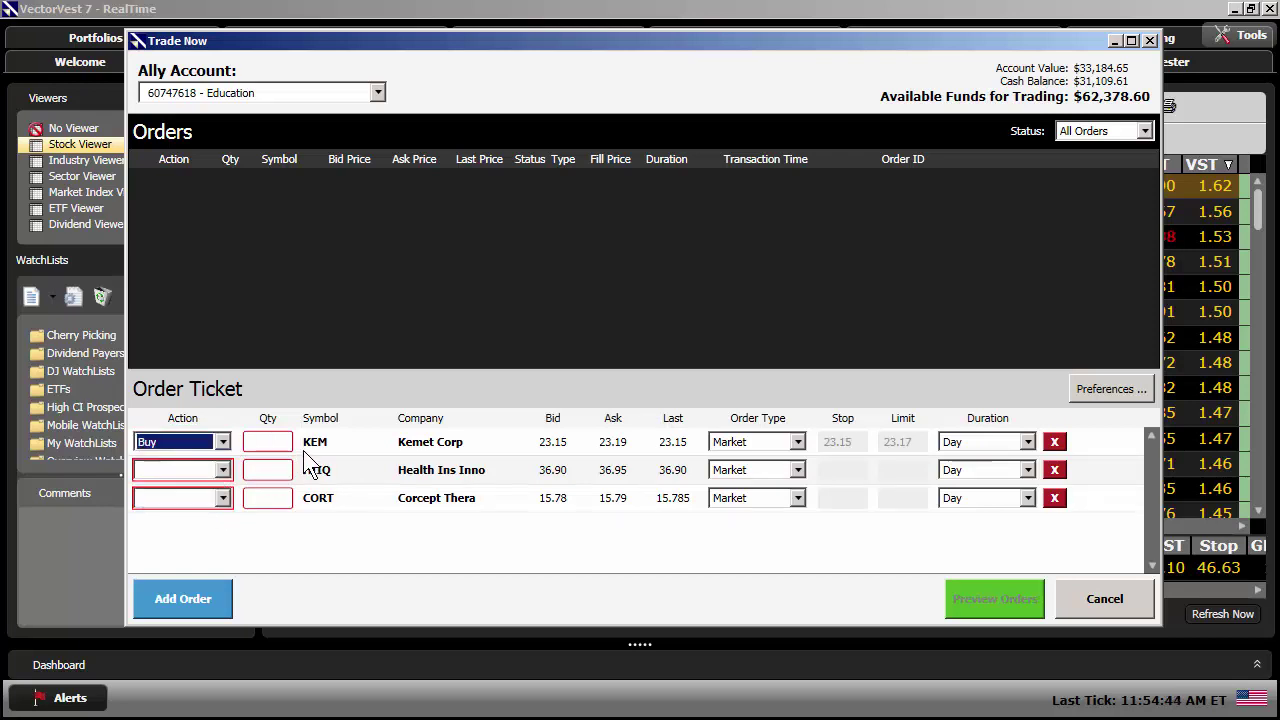
pyautogui.click(274, 443)
pyautogui.write('100')
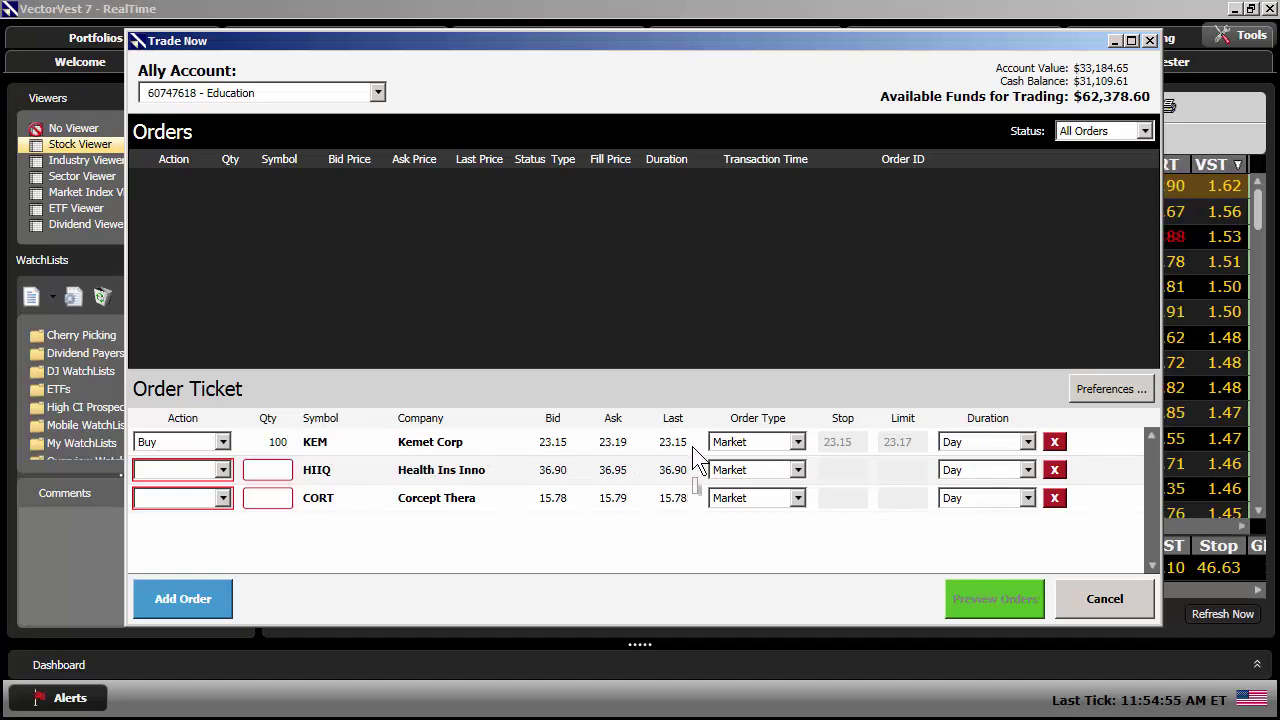
# Step: Settle the KEM order on Market type with Day duration
pyautogui.click(798, 444)
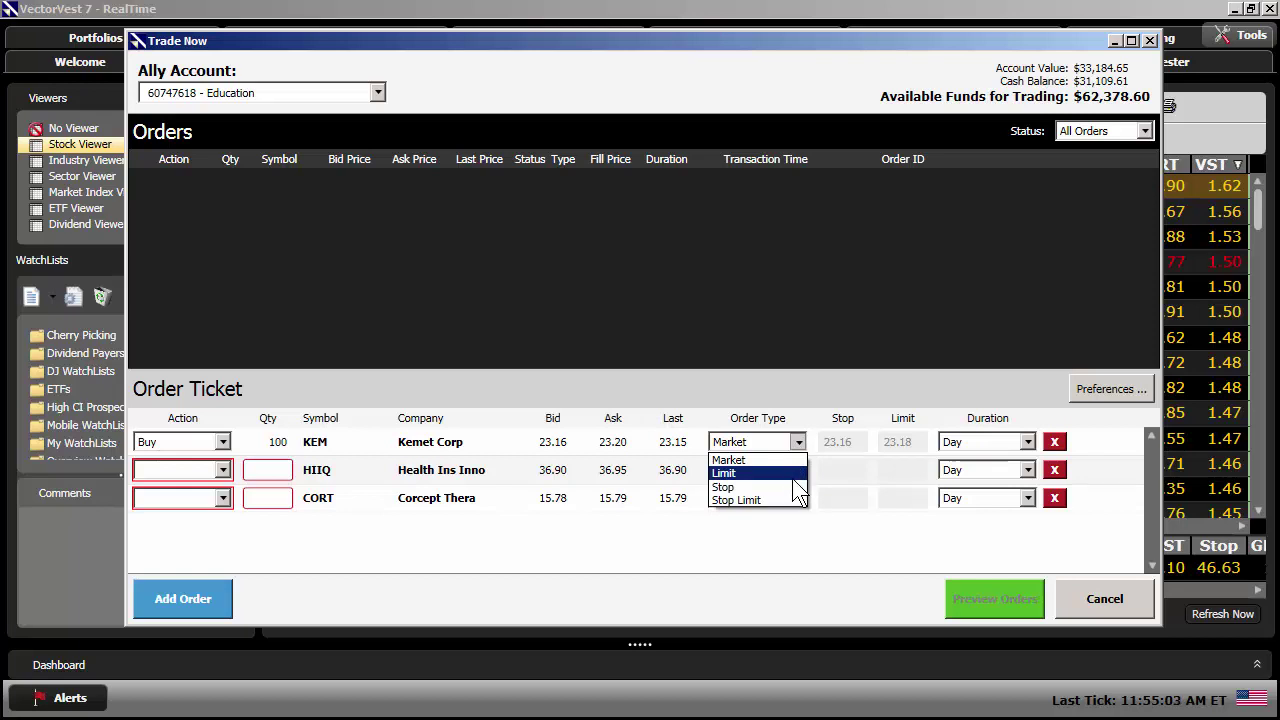
pyautogui.click(812, 465)
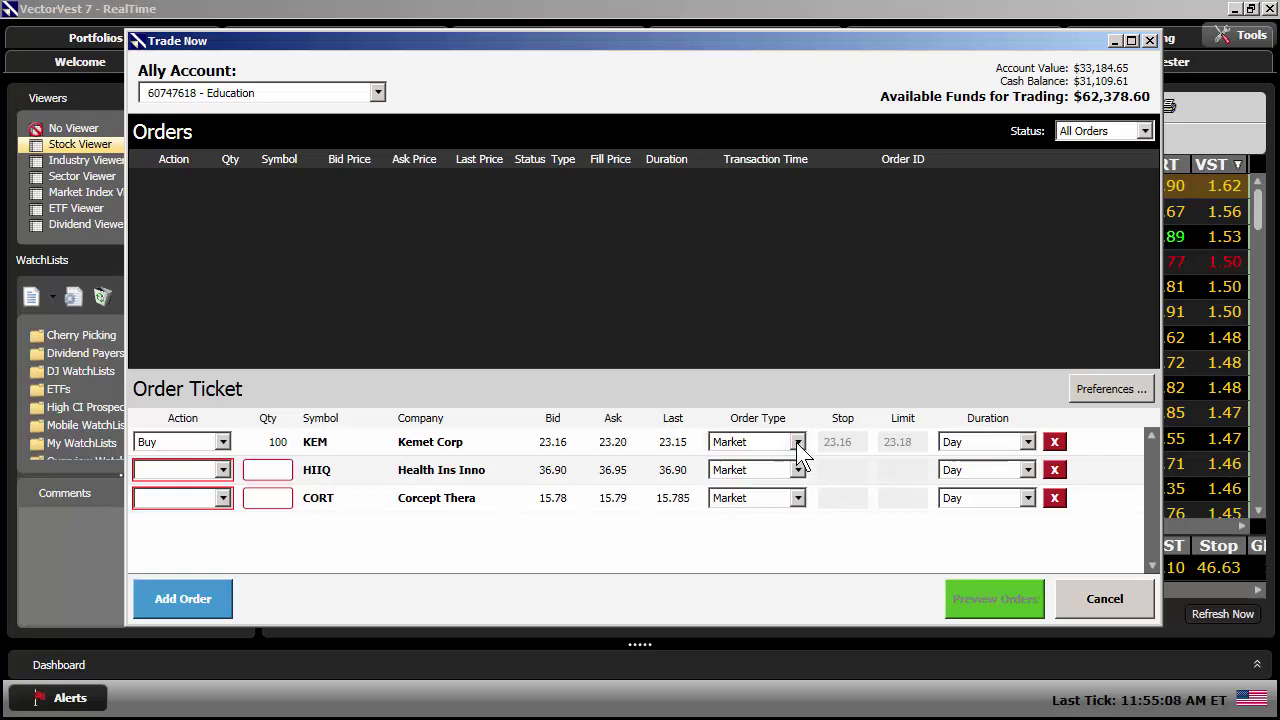
pyautogui.click(798, 444)
pyautogui.click(804, 479)
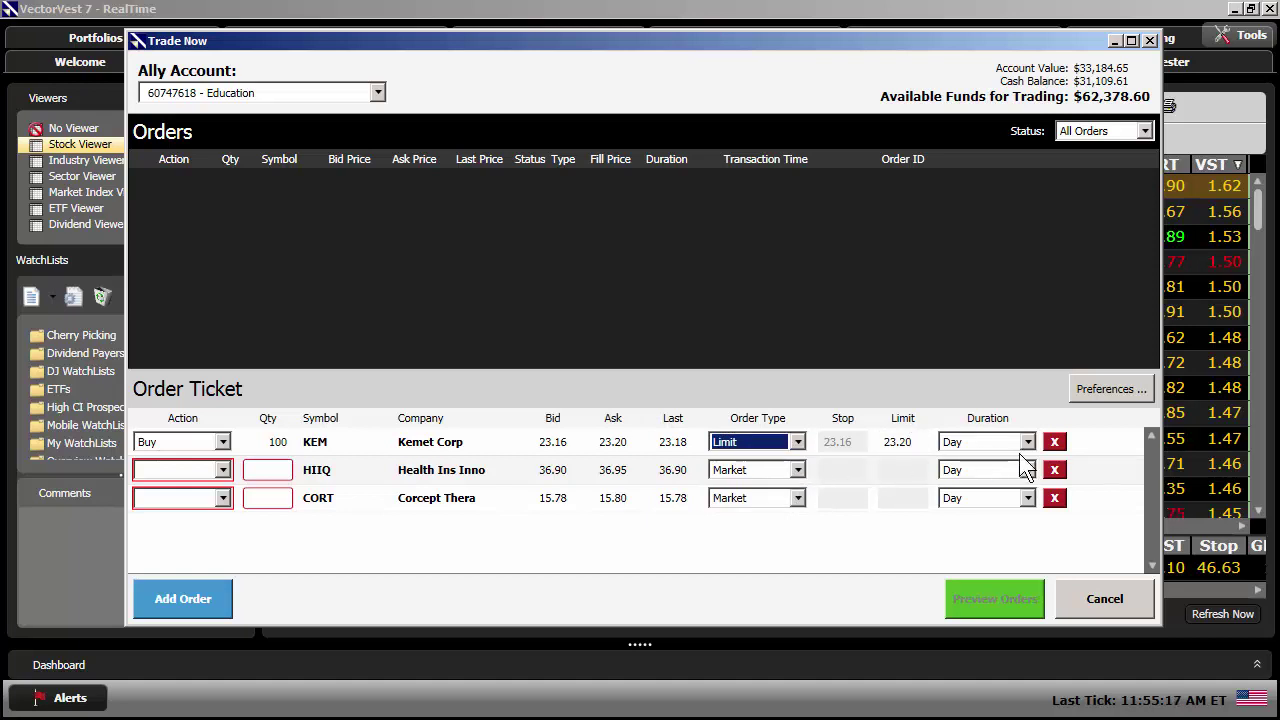
pyautogui.click(1029, 444)
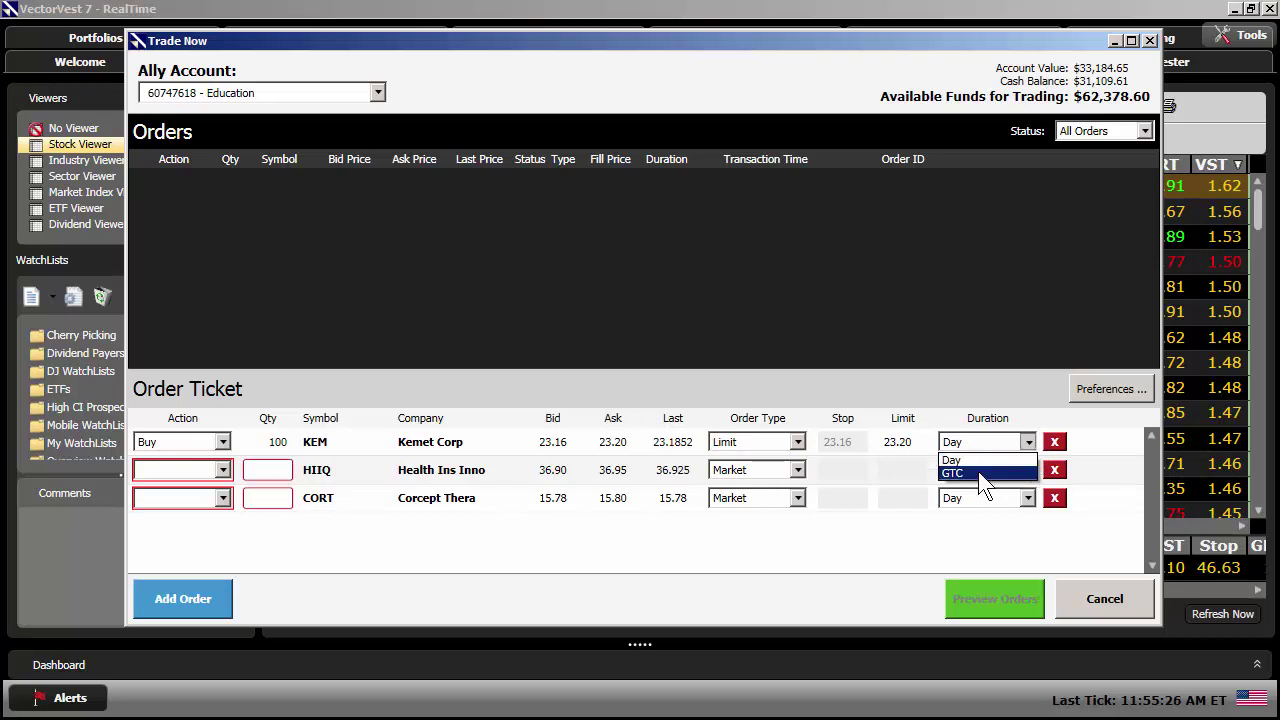
pyautogui.click(955, 460)
pyautogui.click(798, 443)
pyautogui.click(760, 458)
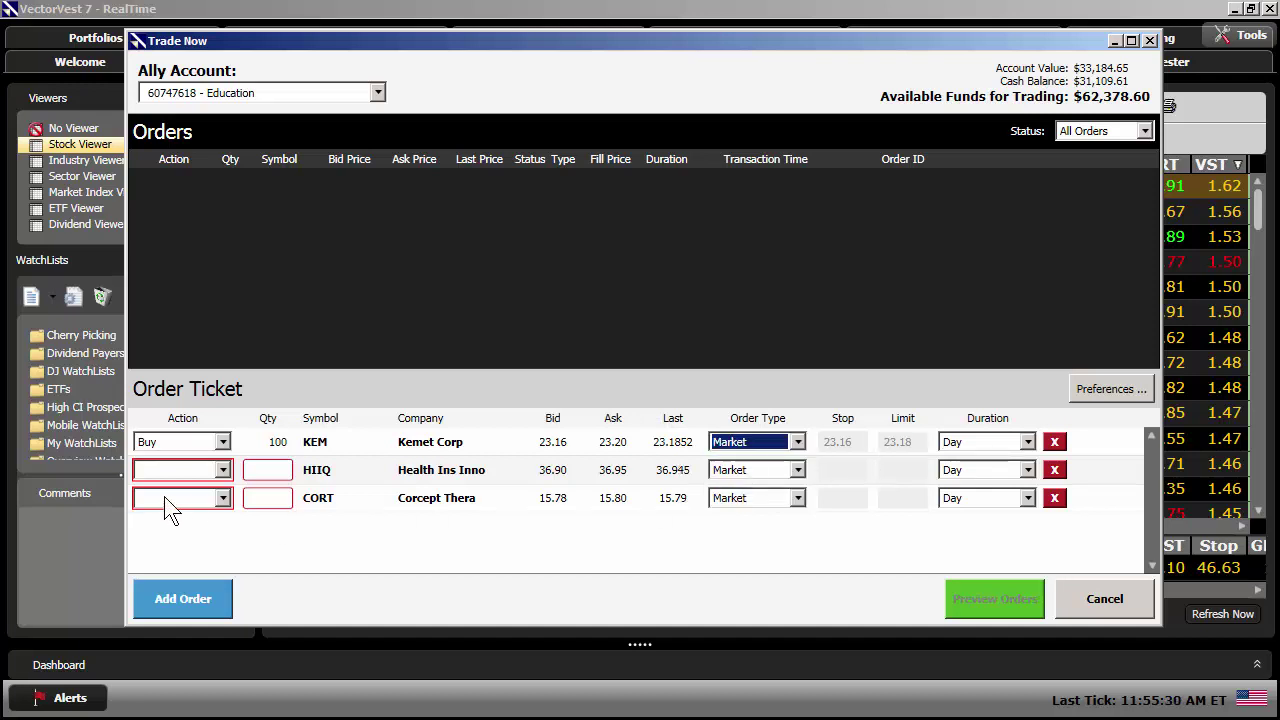
# Step: Set HIIQ and CORT each to Buy 100 shares
pyautogui.click(223, 471)
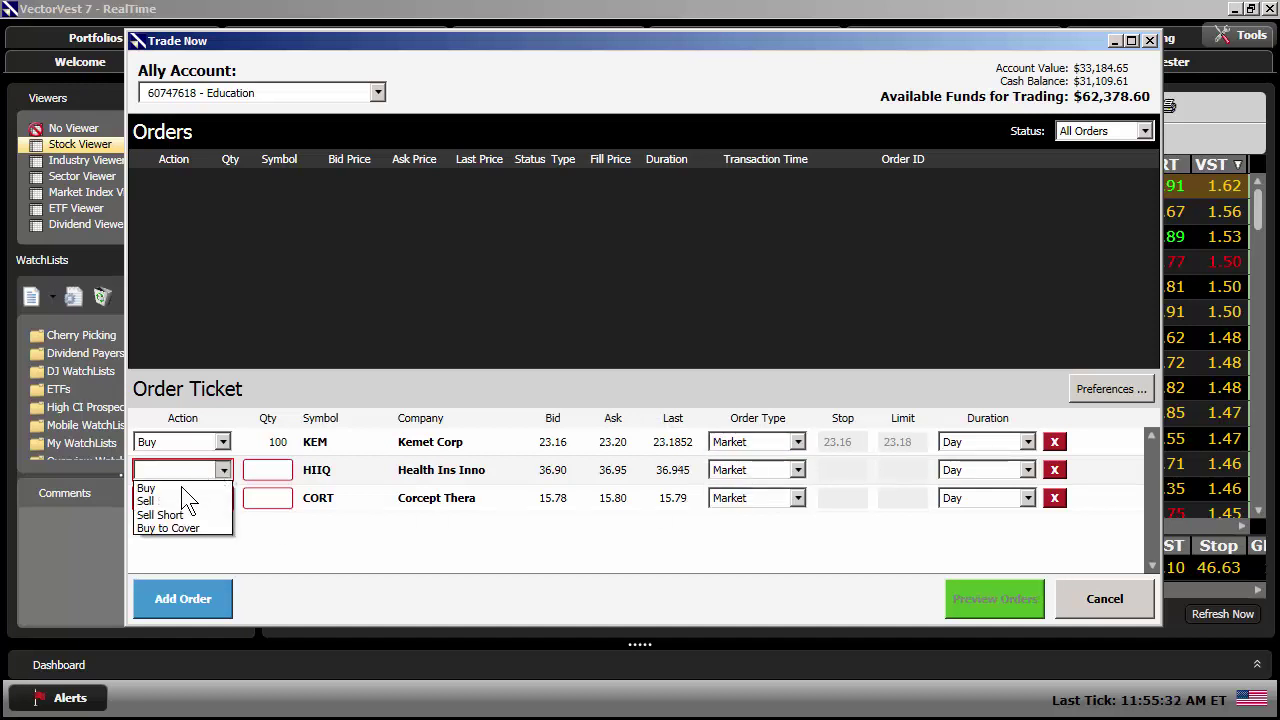
pyautogui.click(183, 488)
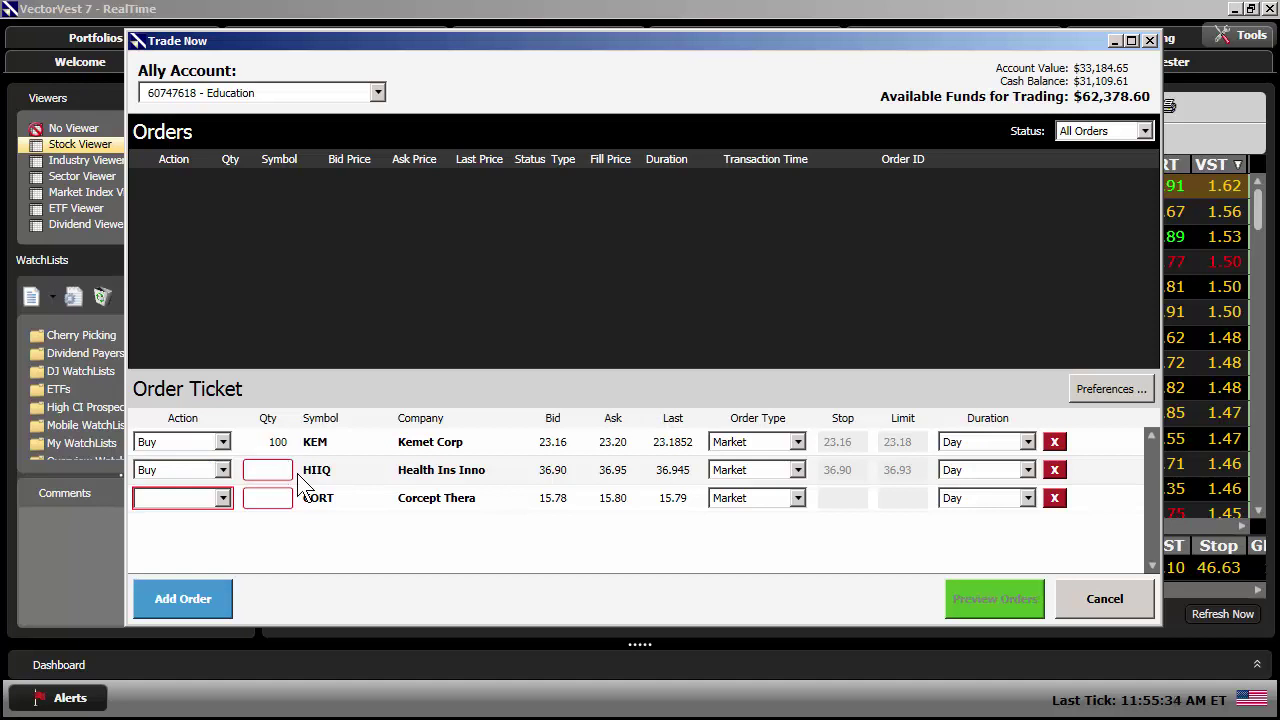
pyautogui.click(290, 472)
pyautogui.write('100')
pyautogui.click(222, 498)
pyautogui.click(160, 507)
pyautogui.click(271, 500)
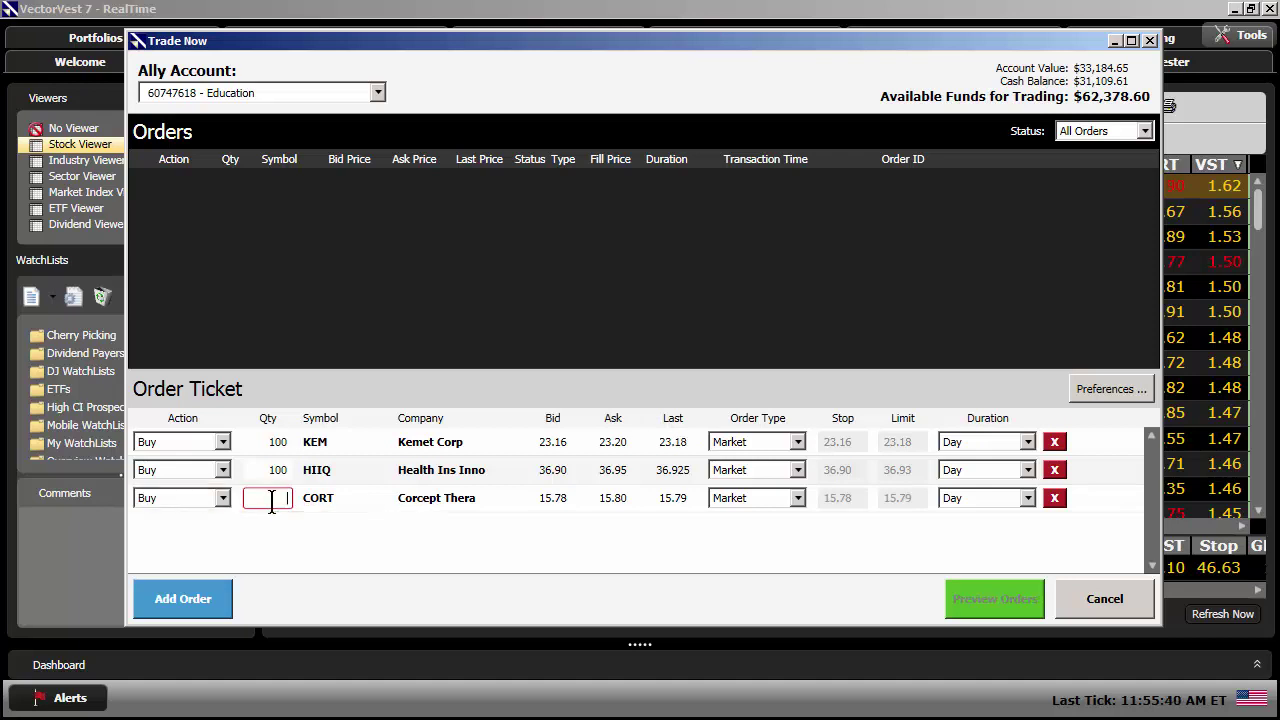
pyautogui.write('100')
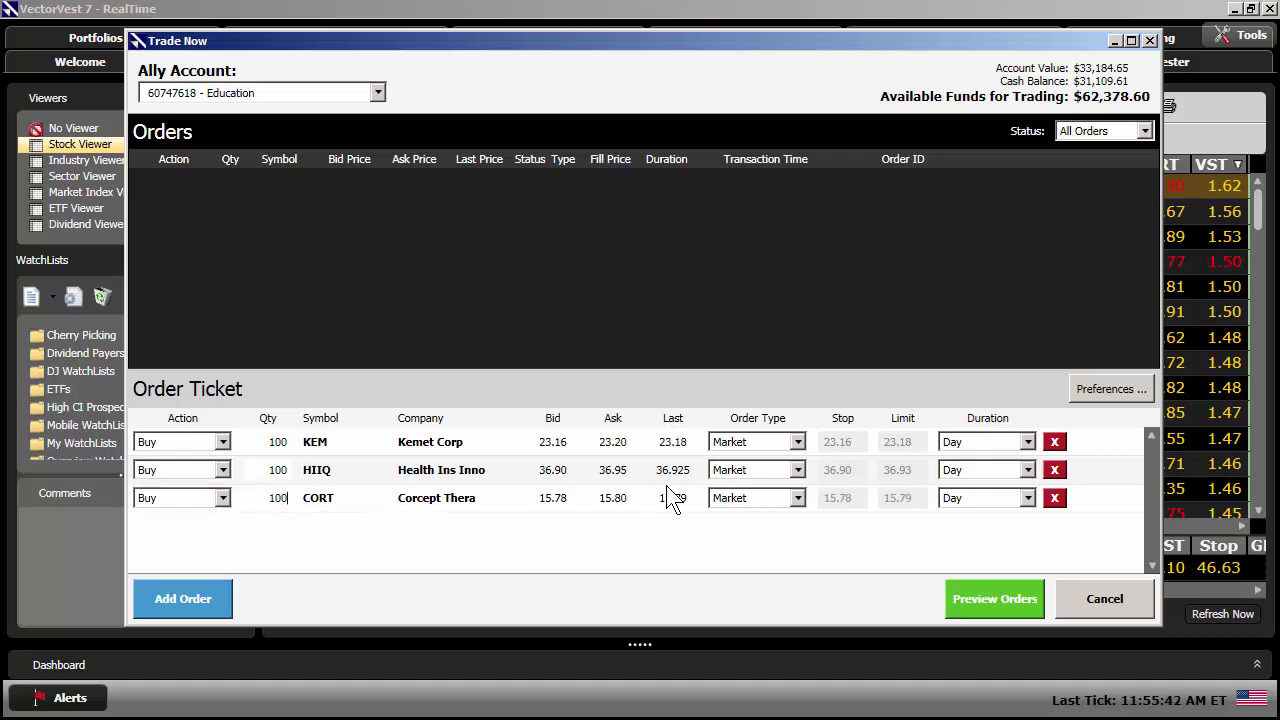
pyautogui.click(999, 598)
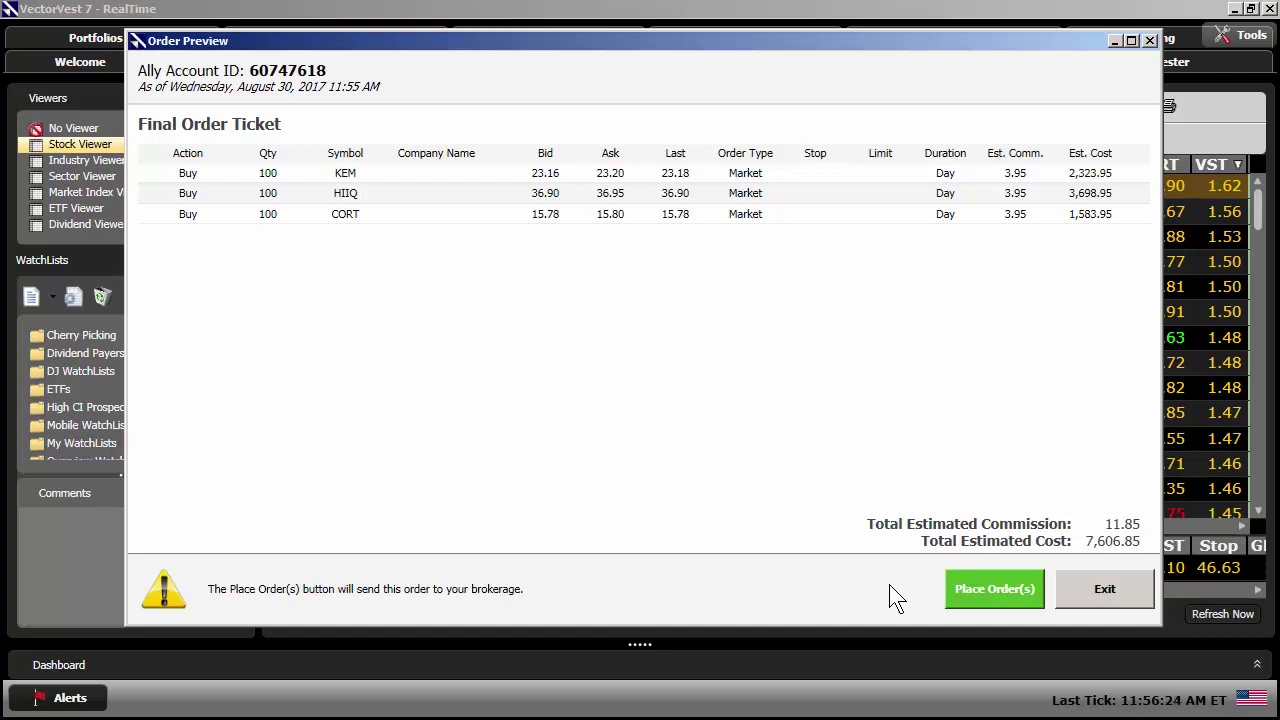
# Step: Cancel the order preview and the Trade Now ticket without placing any orders
pyautogui.click(1132, 588)
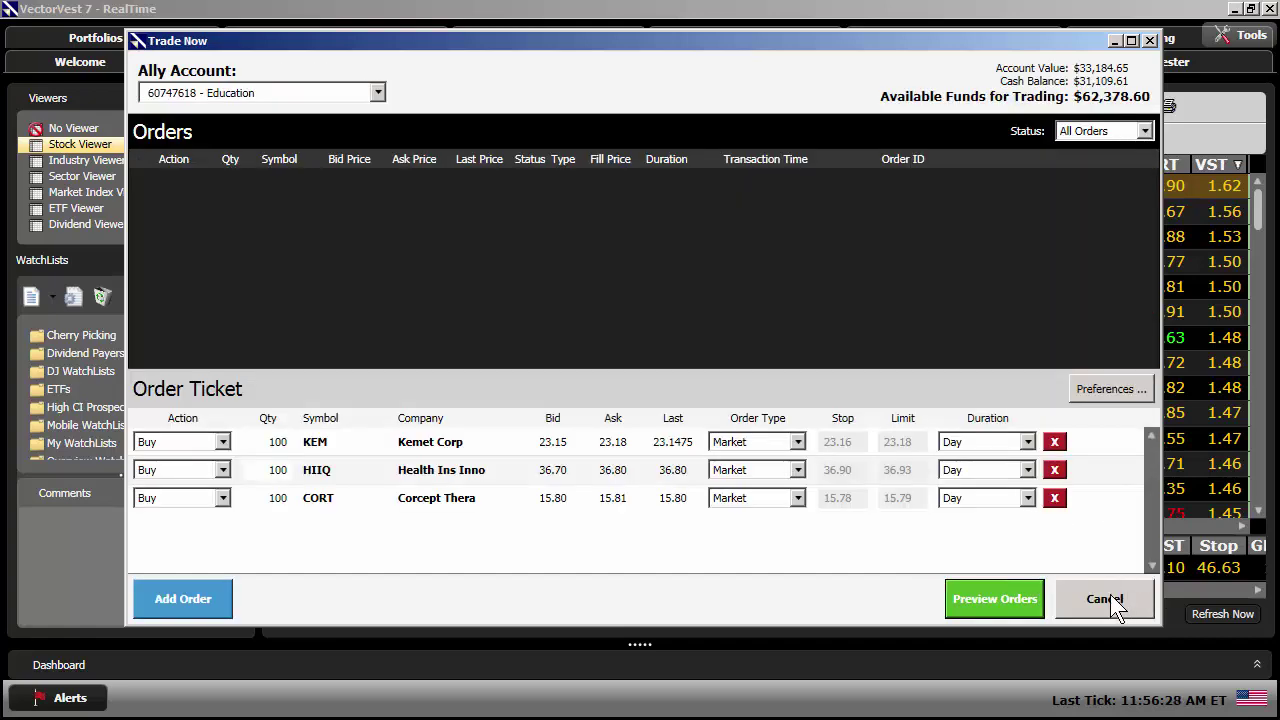
pyautogui.click(1110, 605)
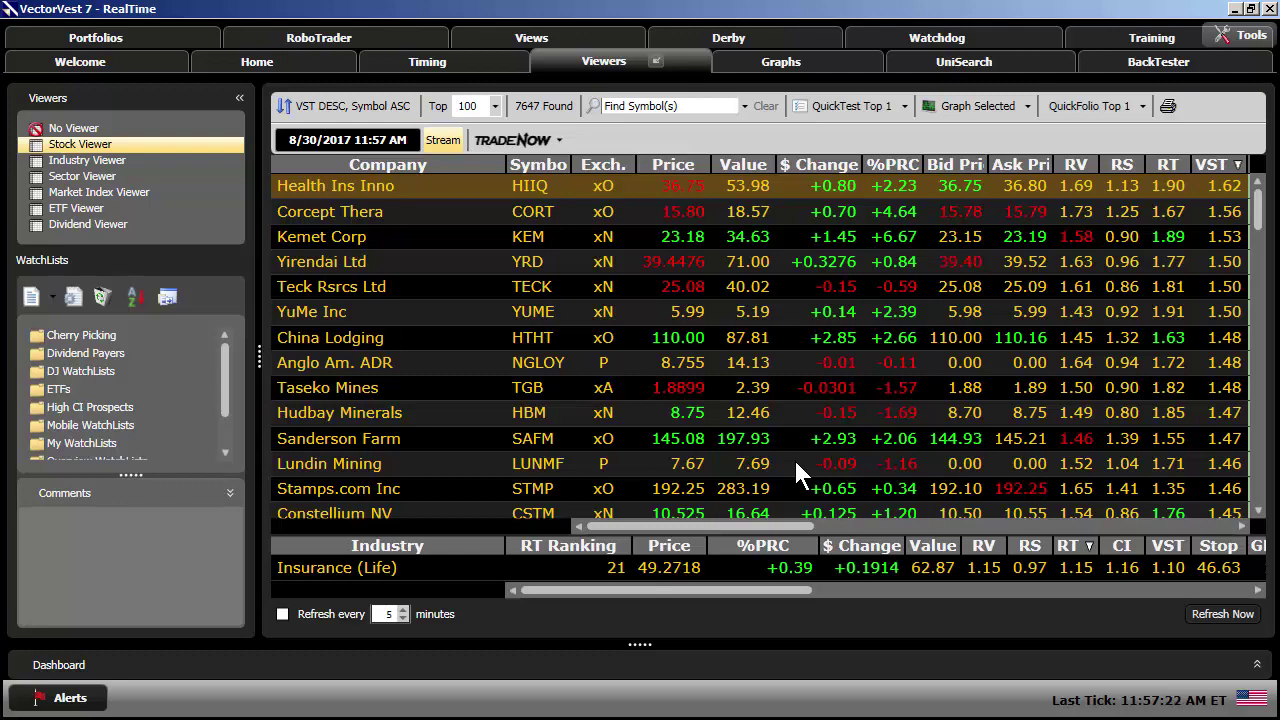
pyautogui.click(342, 36)
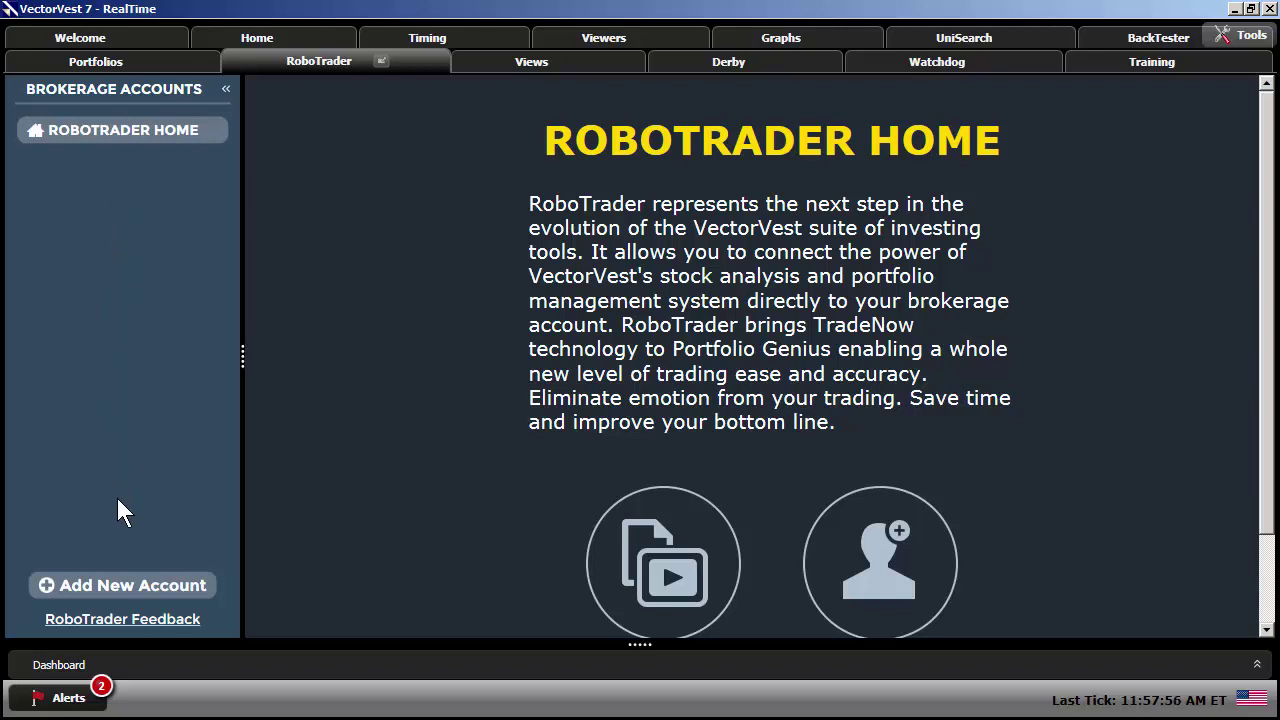
# Step: Add the ALLY account 'Ally - Retirment 1' to RoboTrader through Add New Account
pyautogui.click(110, 590)
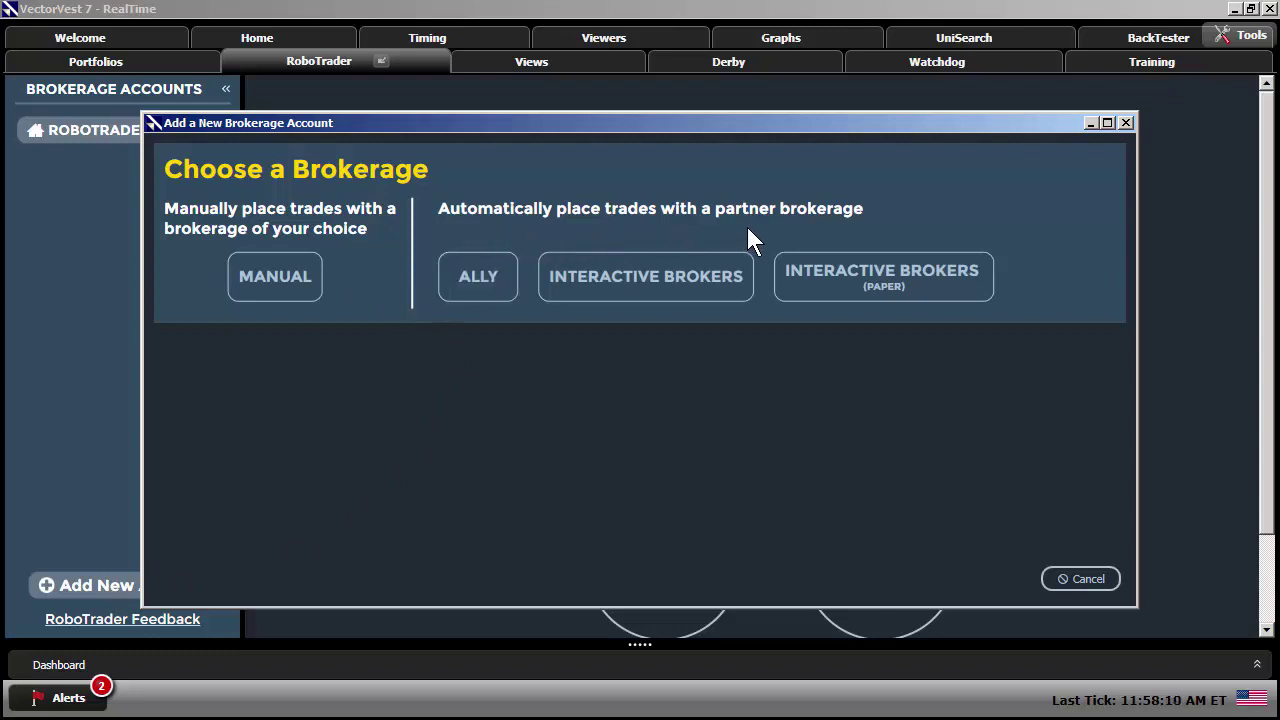
pyautogui.click(487, 283)
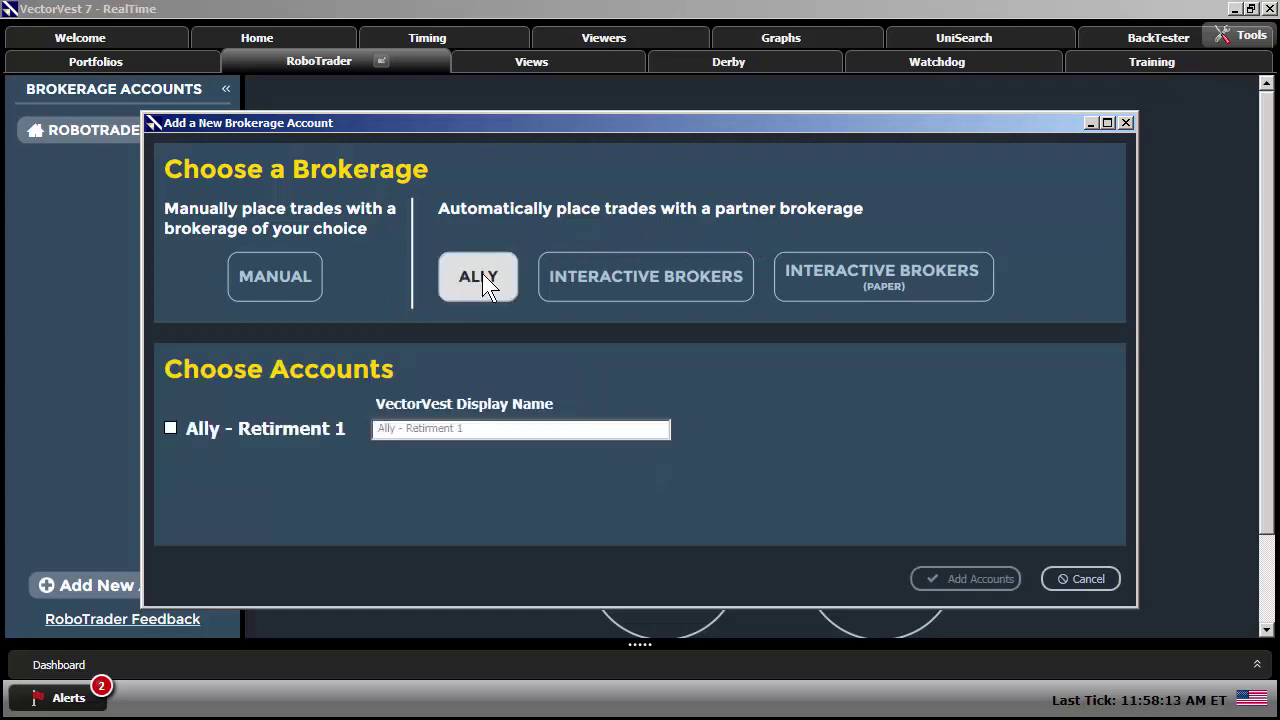
pyautogui.click(172, 426)
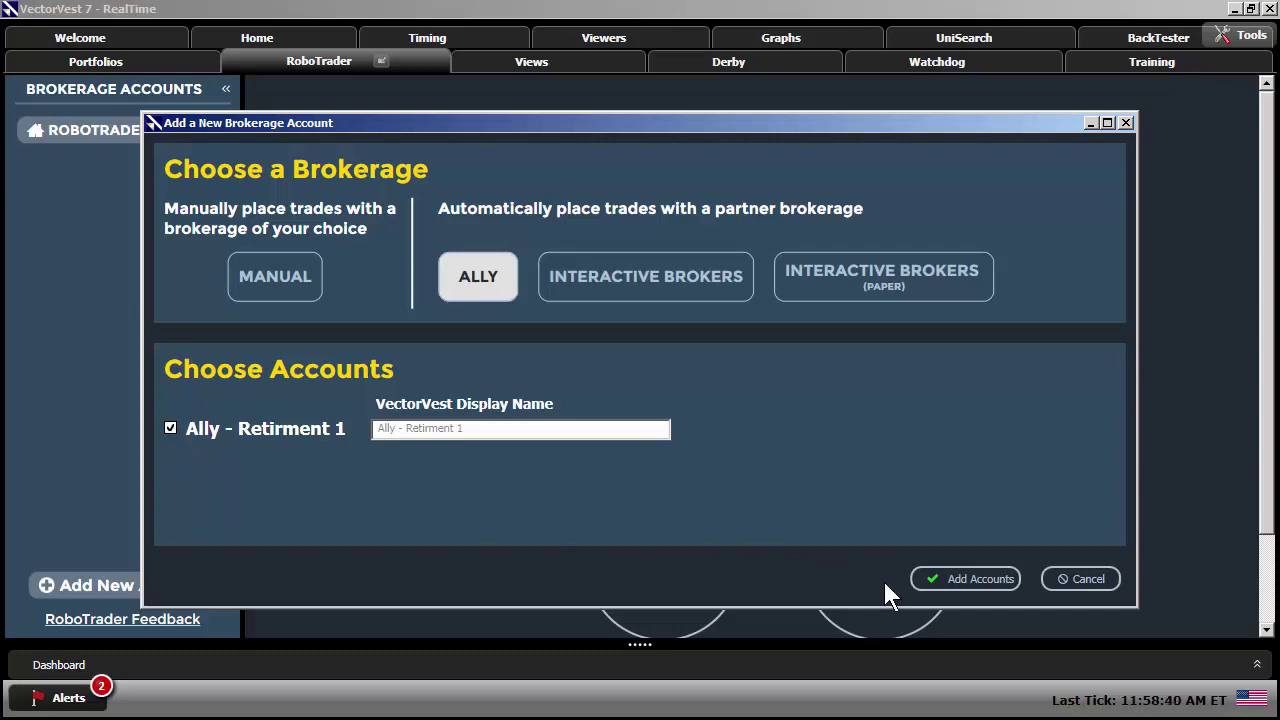
pyautogui.click(970, 583)
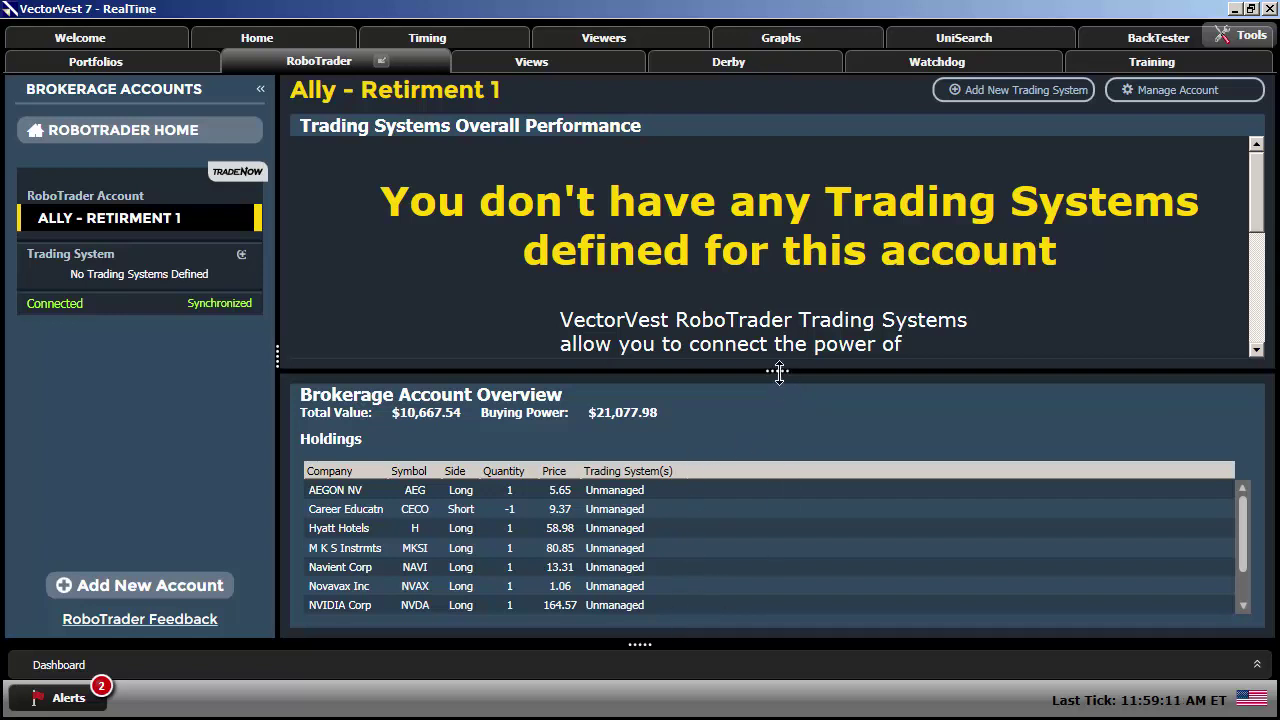
# Step: Drag the splitter above Brokerage Account Overview upward to reveal all holdings, including Ocwen
pyautogui.moveTo(779, 370); pyautogui.dragTo(778, 337)
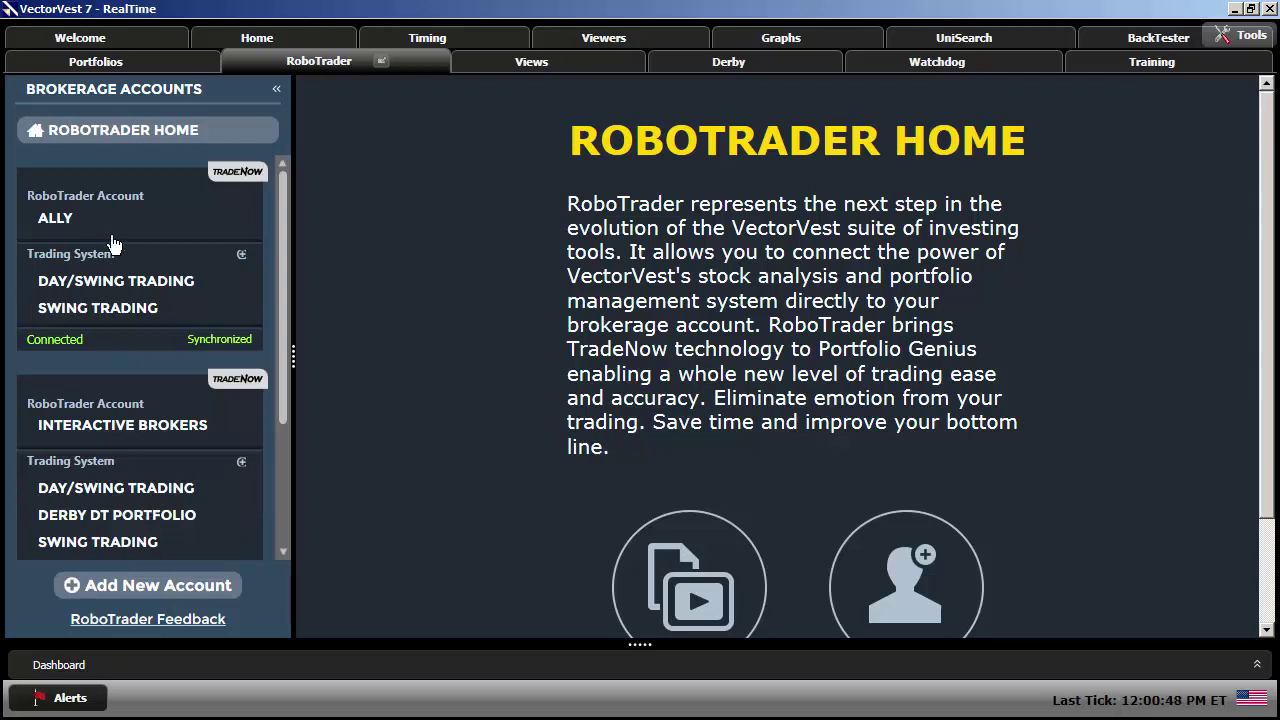
# Step: Add a trading system under ALLY named 'My portolio' with a $1,000.00 initial investment
pyautogui.click(242, 261)
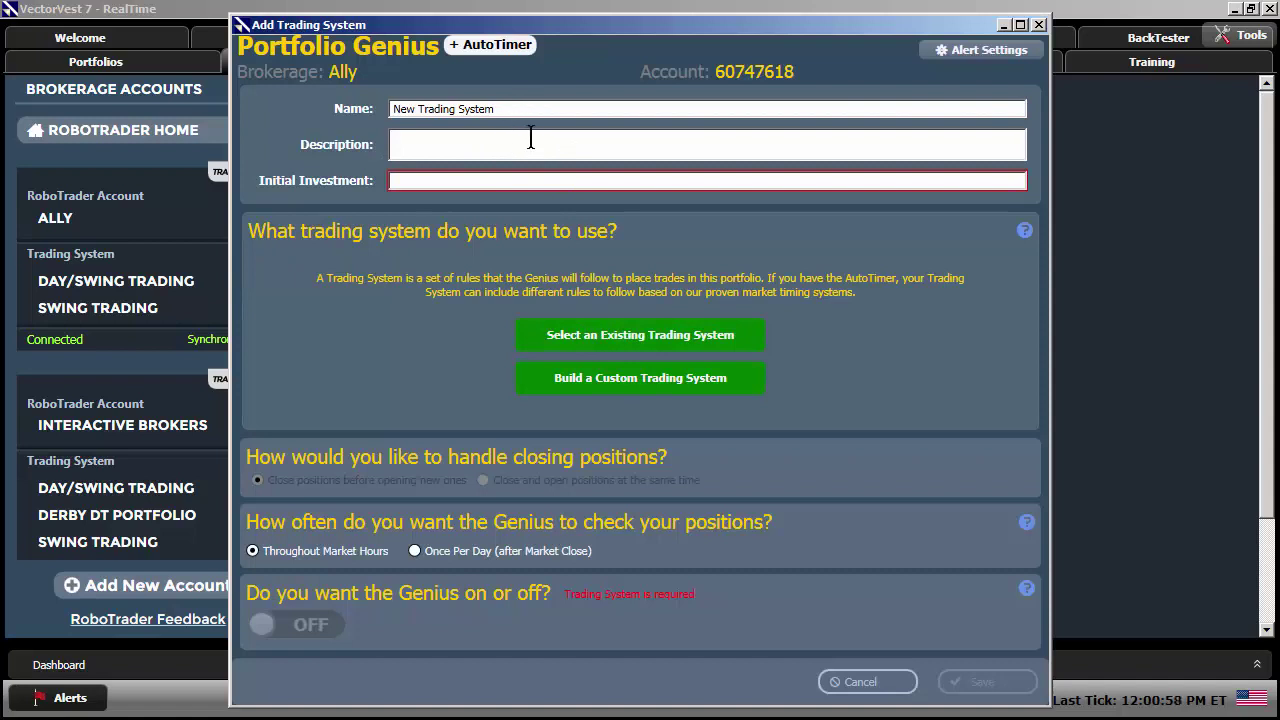
pyautogui.moveTo(521, 110); pyautogui.dragTo(335, 107)
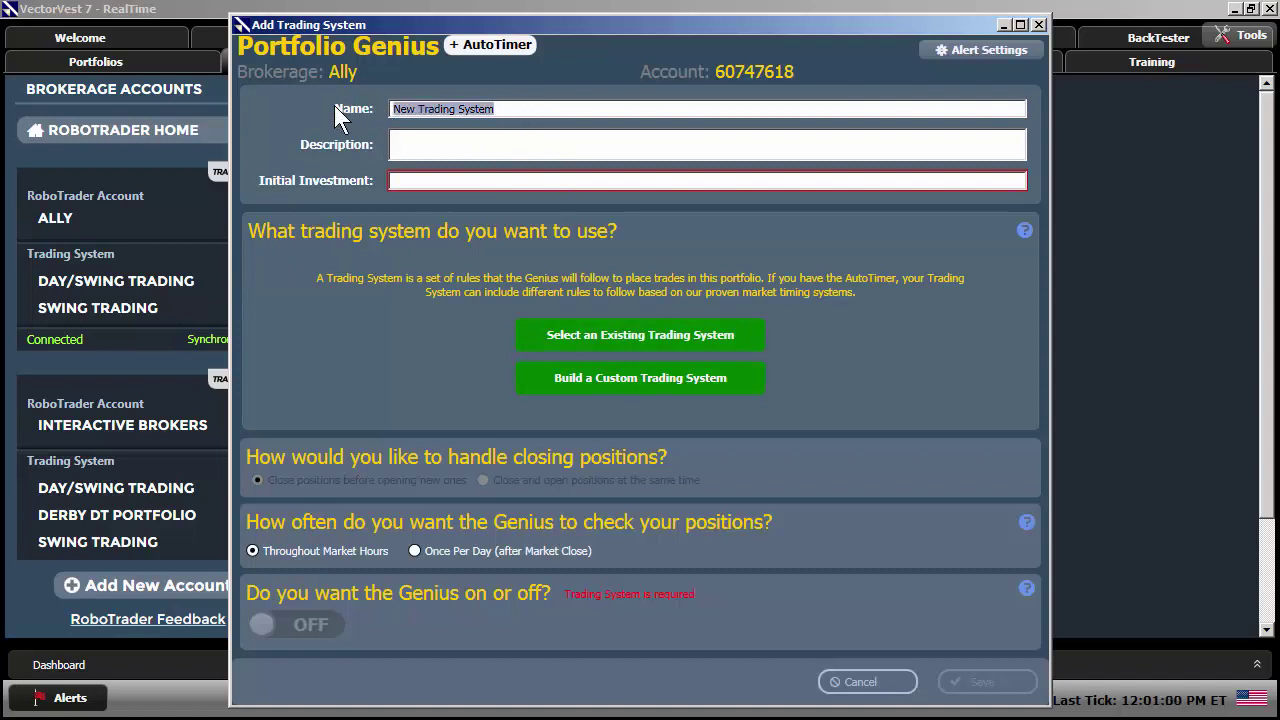
pyautogui.write('My p')
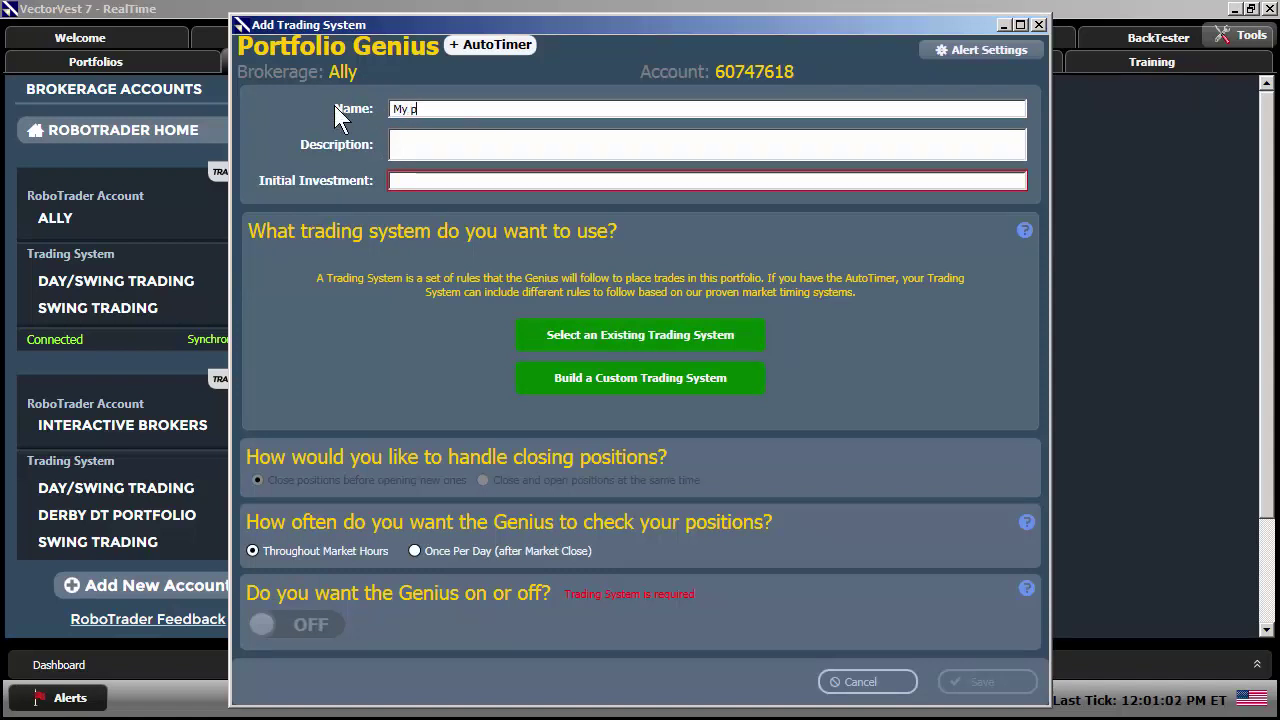
pyautogui.write('ortolio')
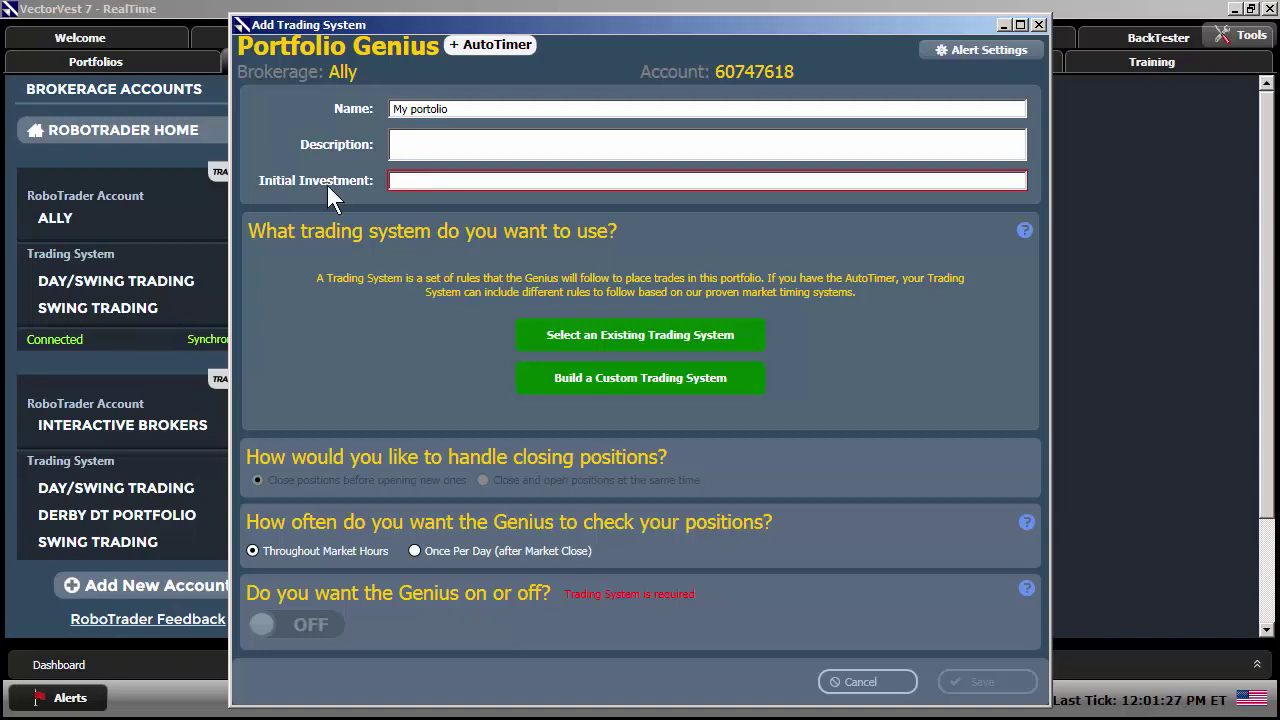
pyautogui.write('0')
pyautogui.write('1000')
pyautogui.press('BackSpace')
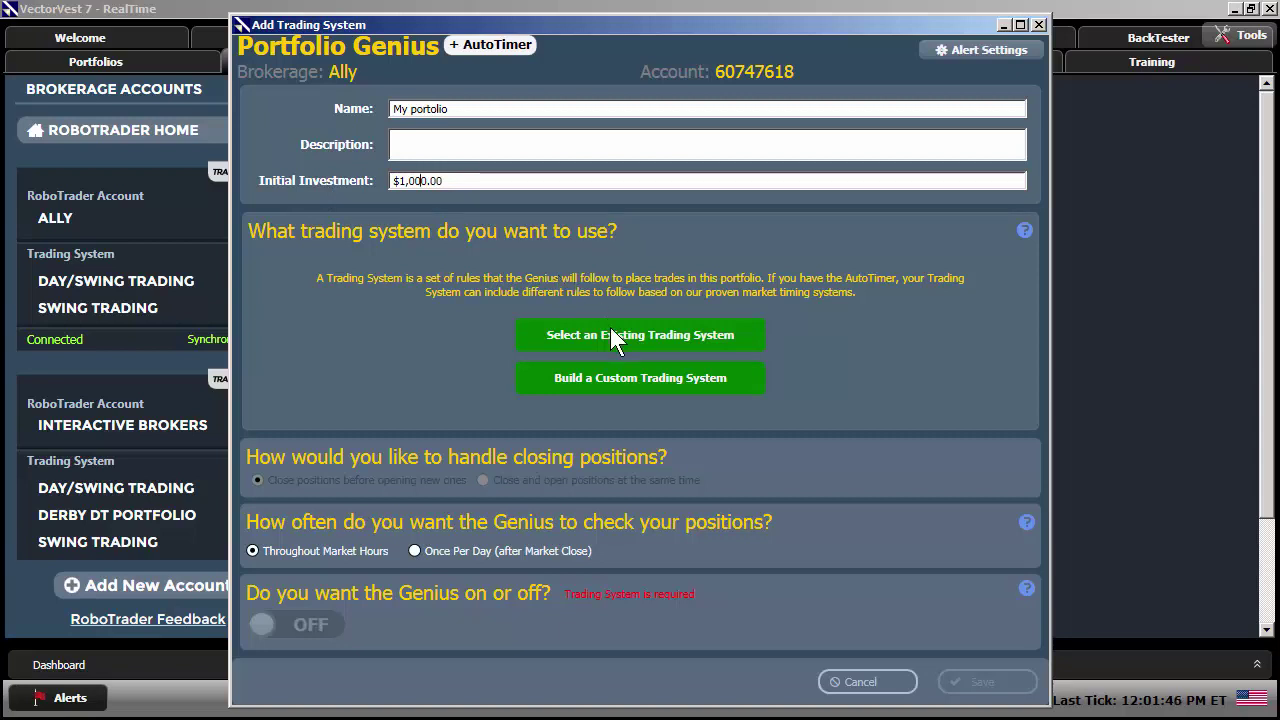
# Step: Start a custom trading system with market timing off and Buy Long filled from Derby
pyautogui.click(628, 380)
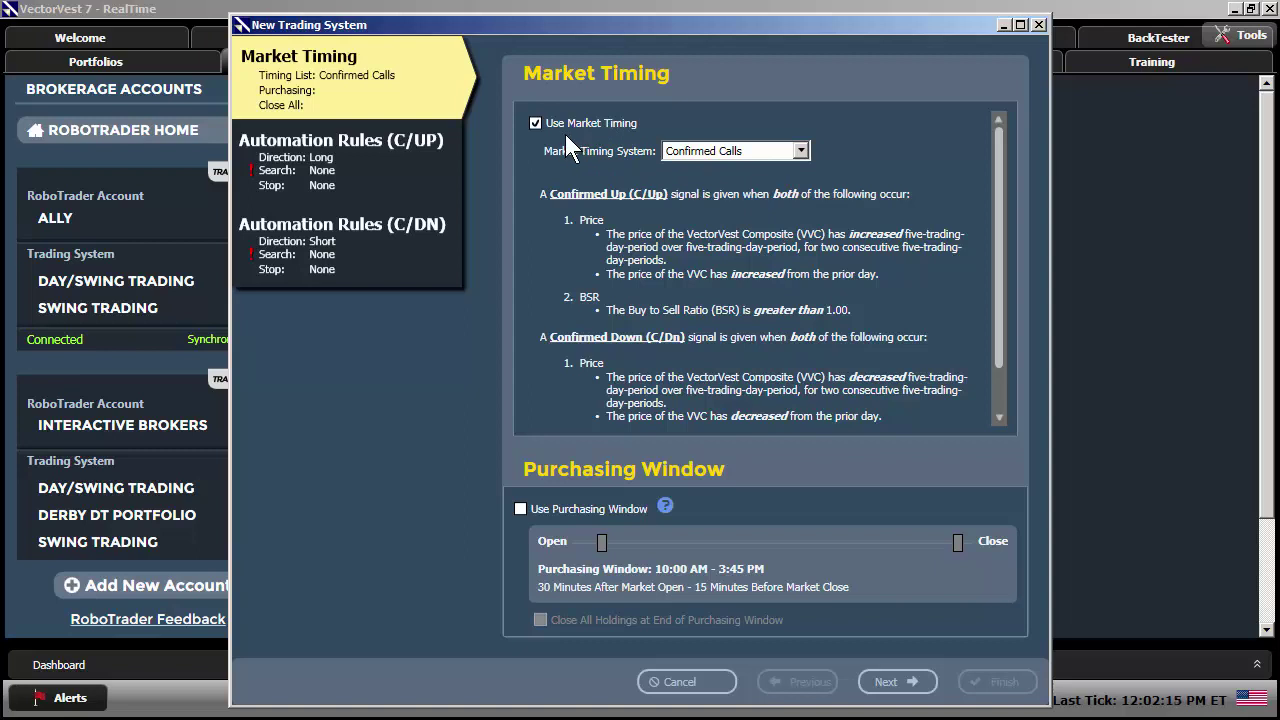
pyautogui.click(535, 124)
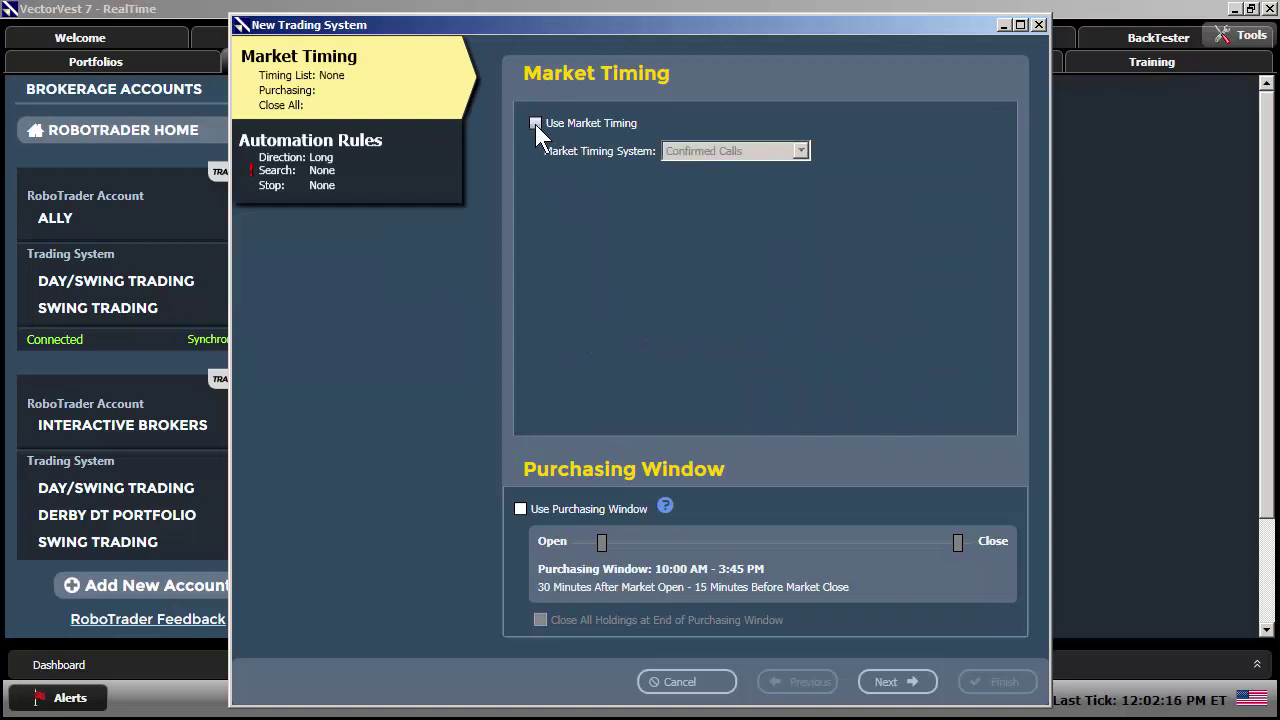
pyautogui.click(350, 175)
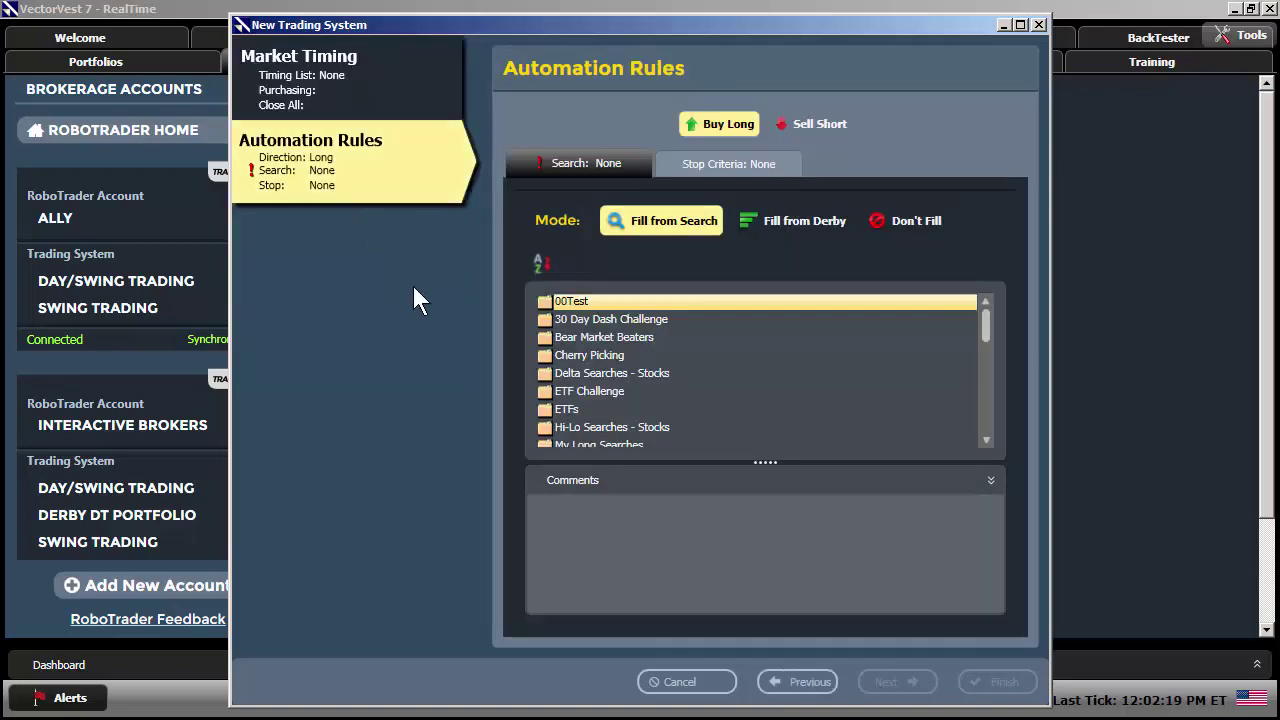
pyautogui.click(631, 486)
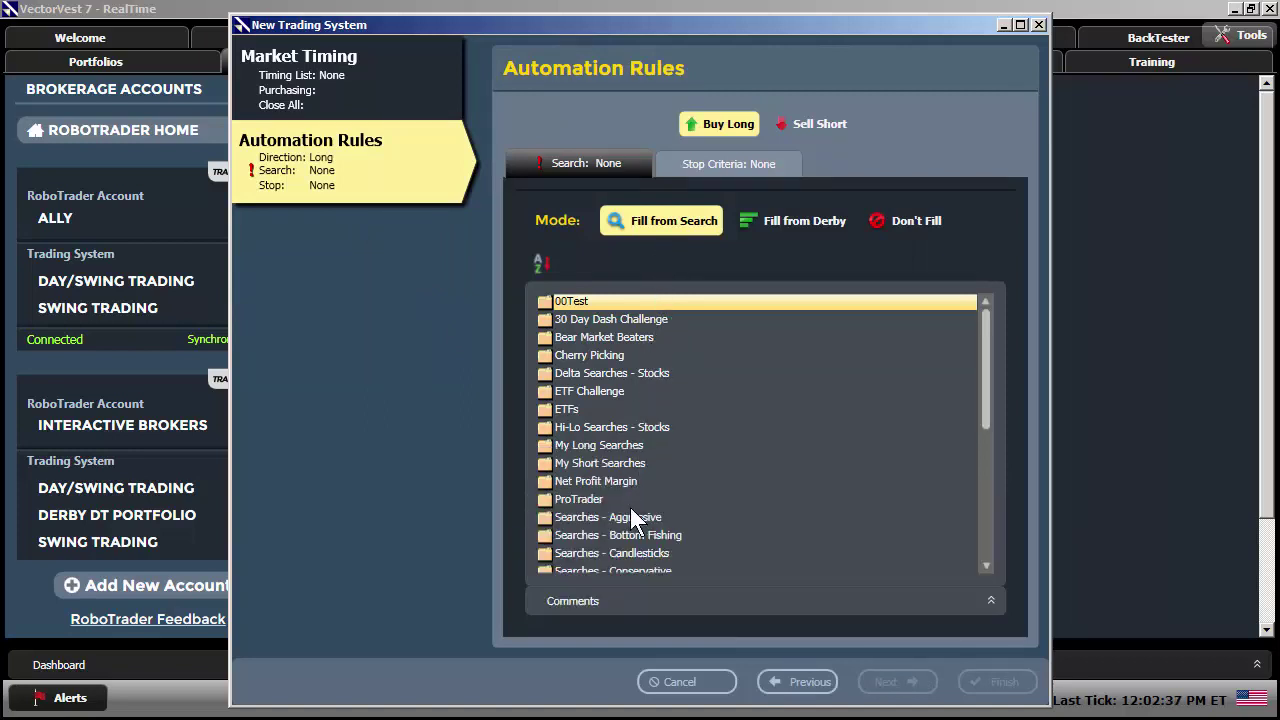
pyautogui.click(785, 225)
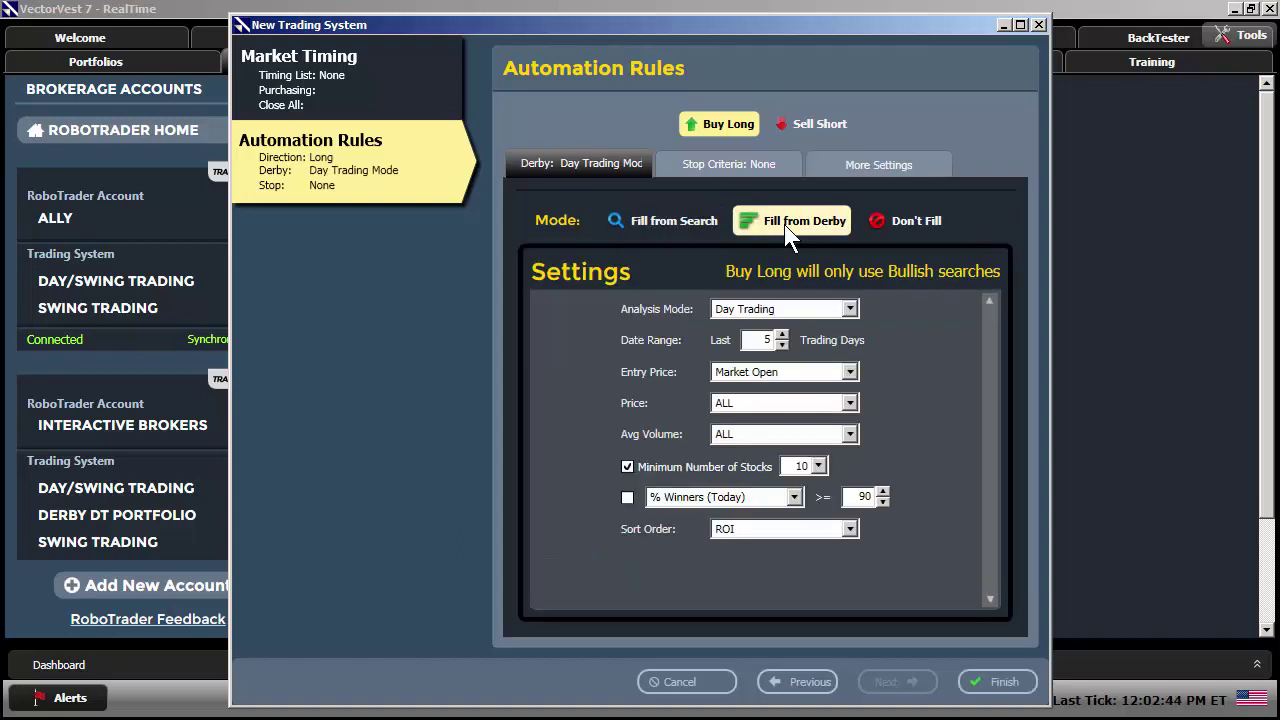
# Step: Set the system to Don't Fill, with a % Gain/(Loss) stop at 15.0% gain and 5.0% loss
pyautogui.click(911, 226)
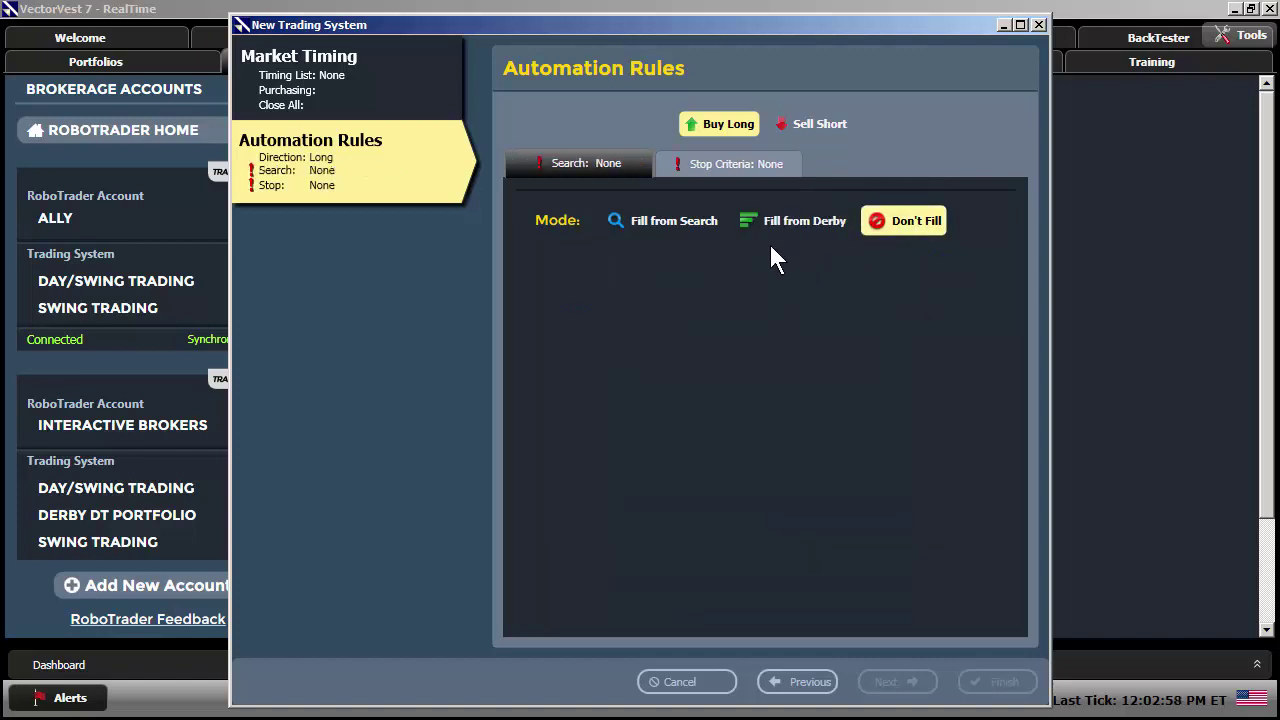
pyautogui.click(729, 168)
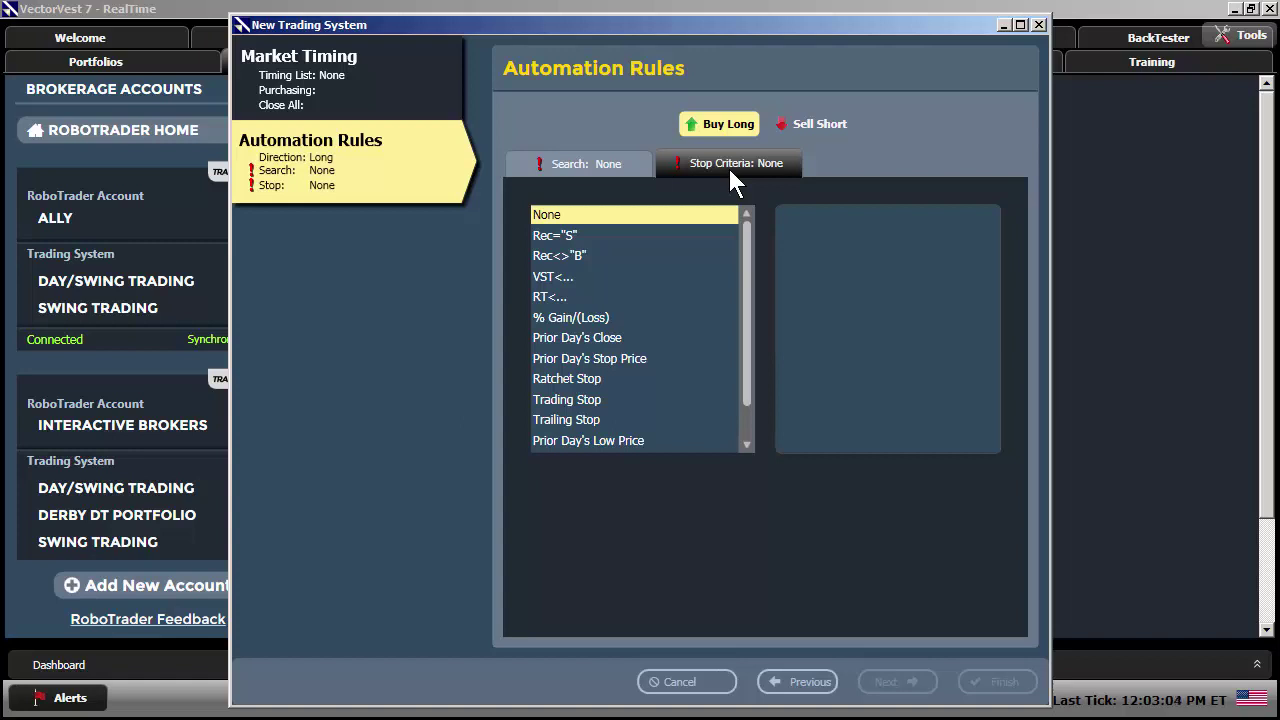
pyautogui.click(590, 320)
pyautogui.click(616, 512)
pyautogui.click(616, 512)
pyautogui.click(616, 512)
pyautogui.click(756, 485)
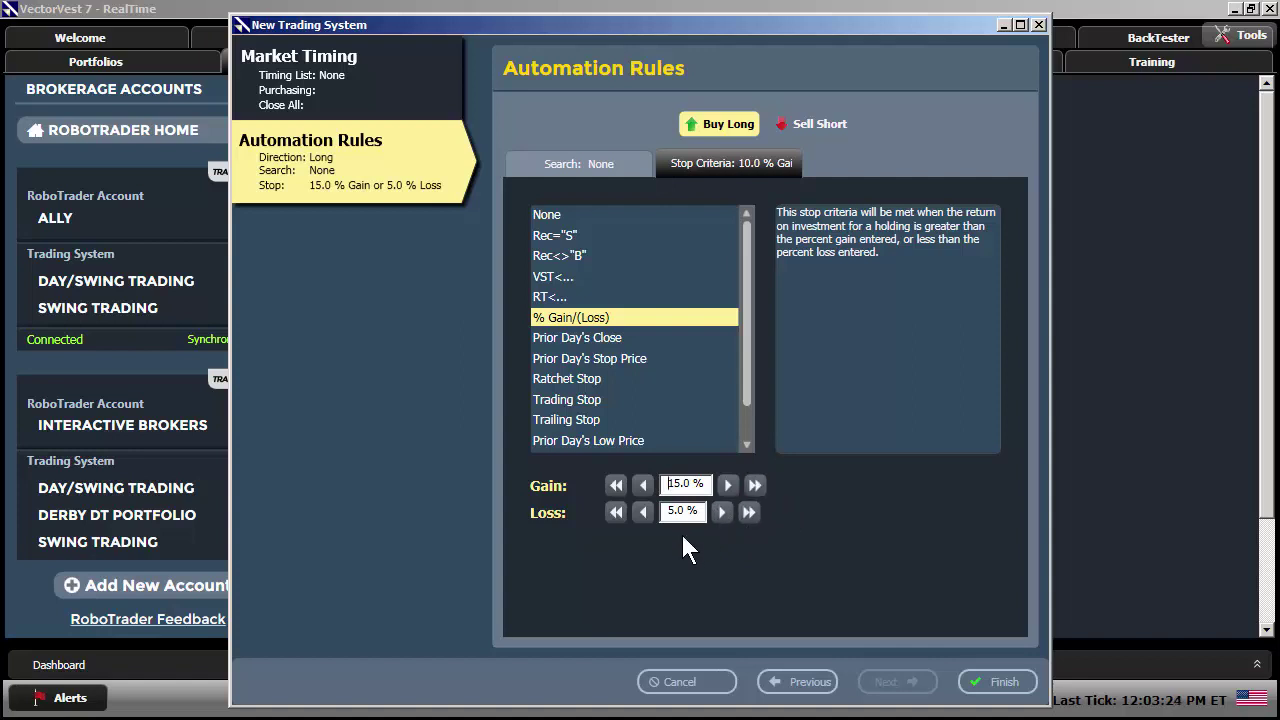
# Step: Finish the rules and save the My portolio system: $1,000.00 initial investment, Genius on
pyautogui.click(1000, 682)
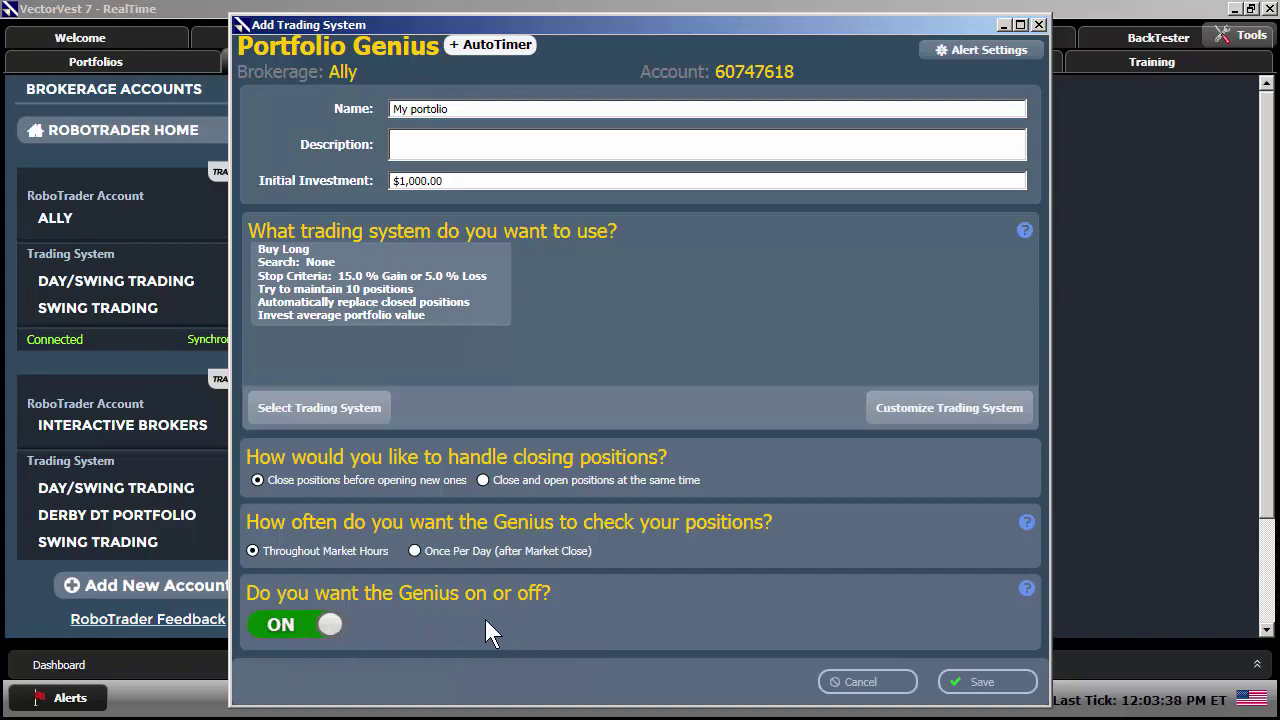
pyautogui.click(986, 690)
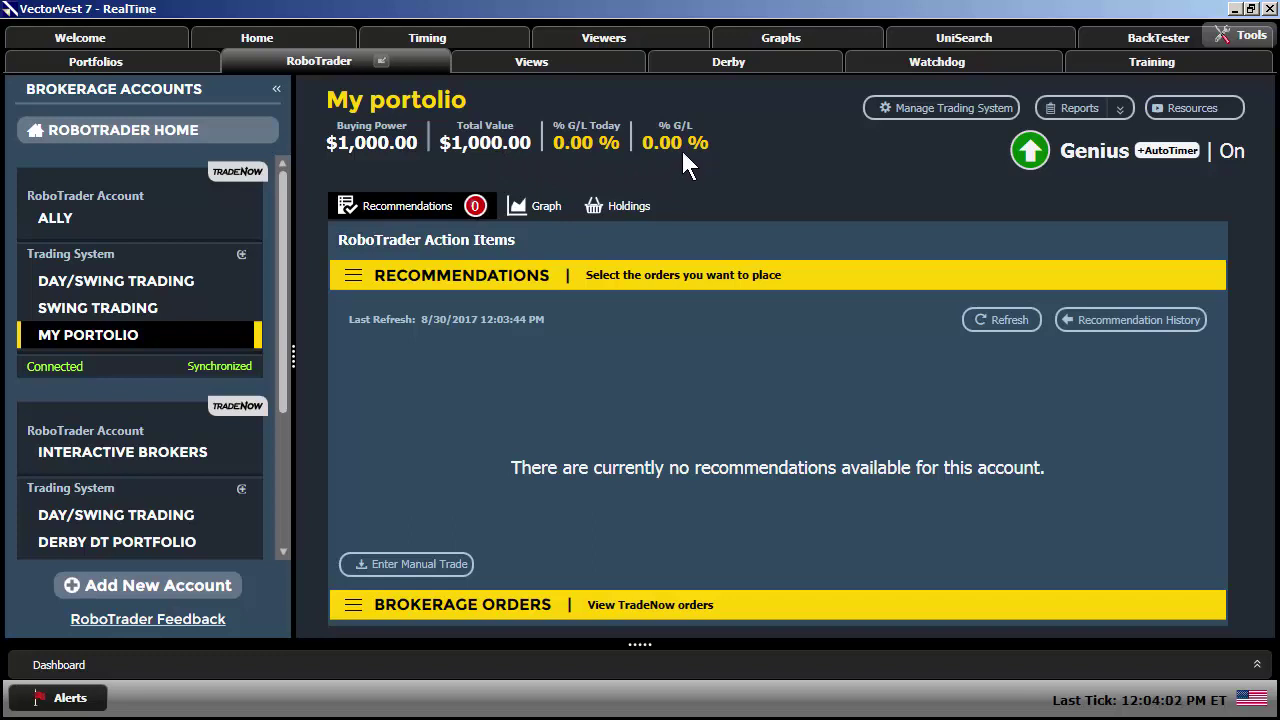
# Step: In Stock Viewer, select Health Ins Inno, Corcept Thera and Kemet Corp and bring up their context menu
pyautogui.click(620, 39)
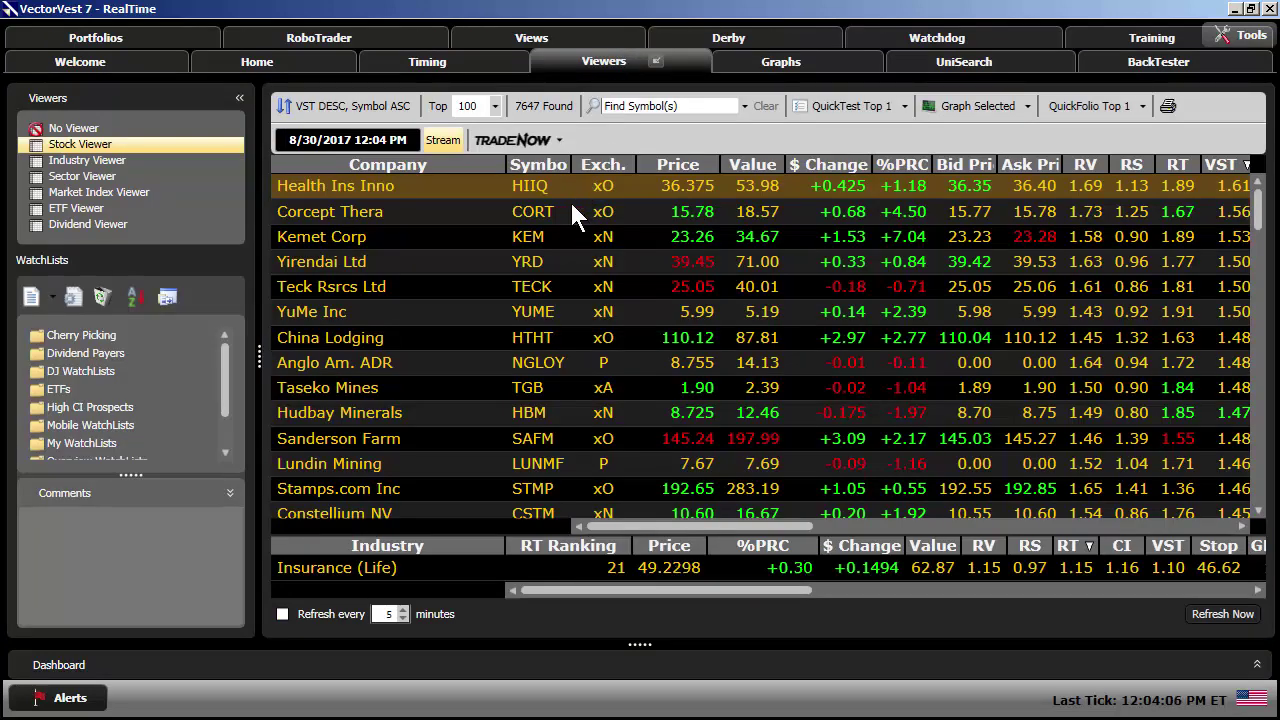
pyautogui.keyDown('shift'); pyautogui.click(450, 238); pyautogui.keyUp('shift')
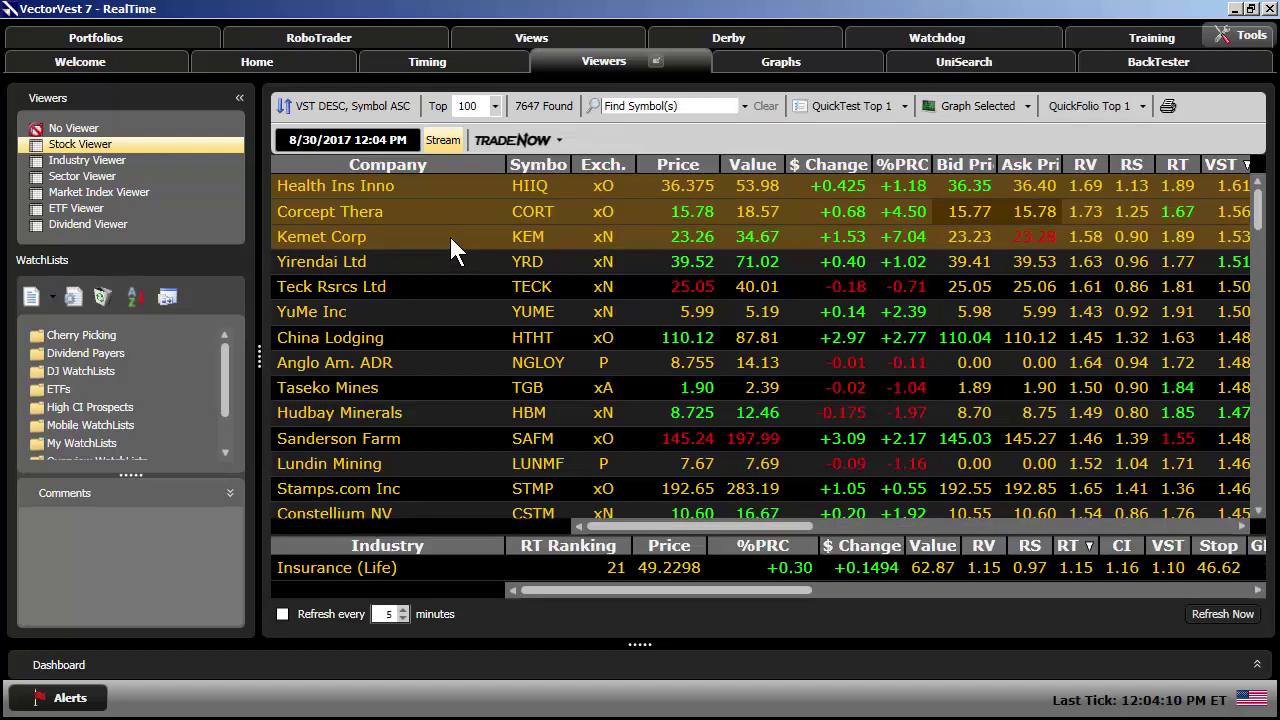
pyautogui.rightClick(462, 186)
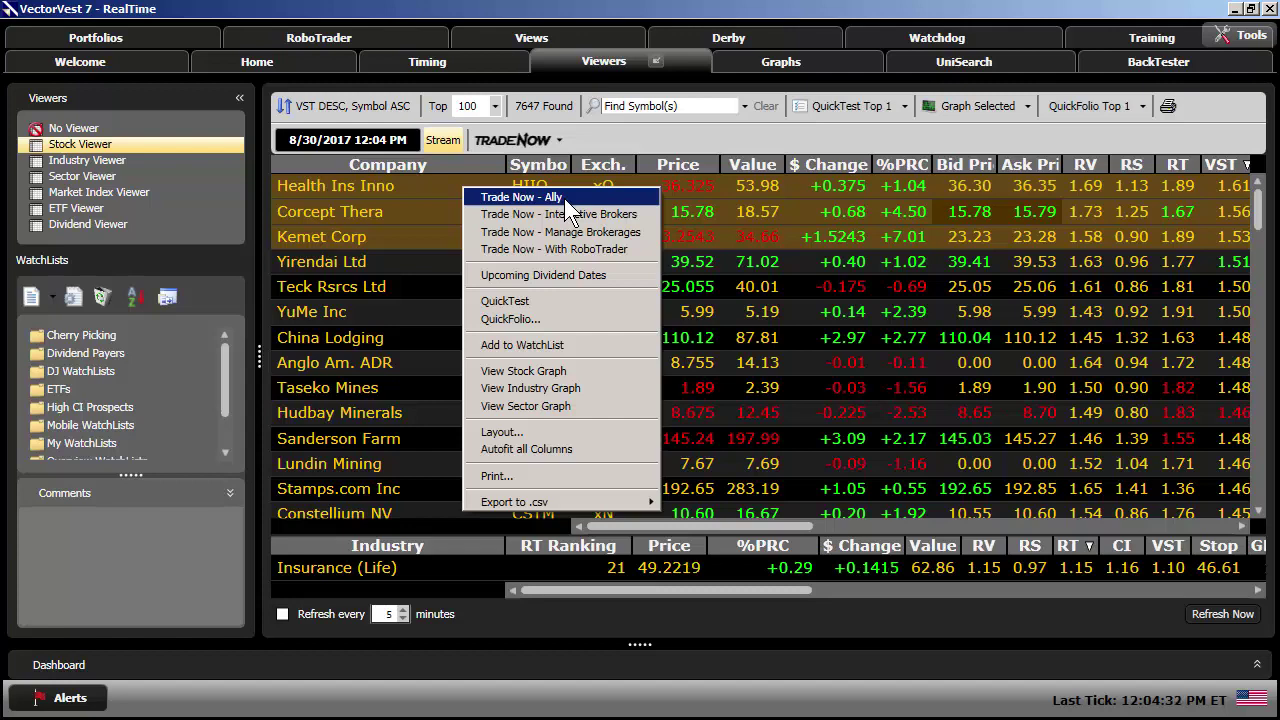
# Step: Start a RoboTrader trade for them on the Ally account using the My portolio trading system
pyautogui.click(556, 250)
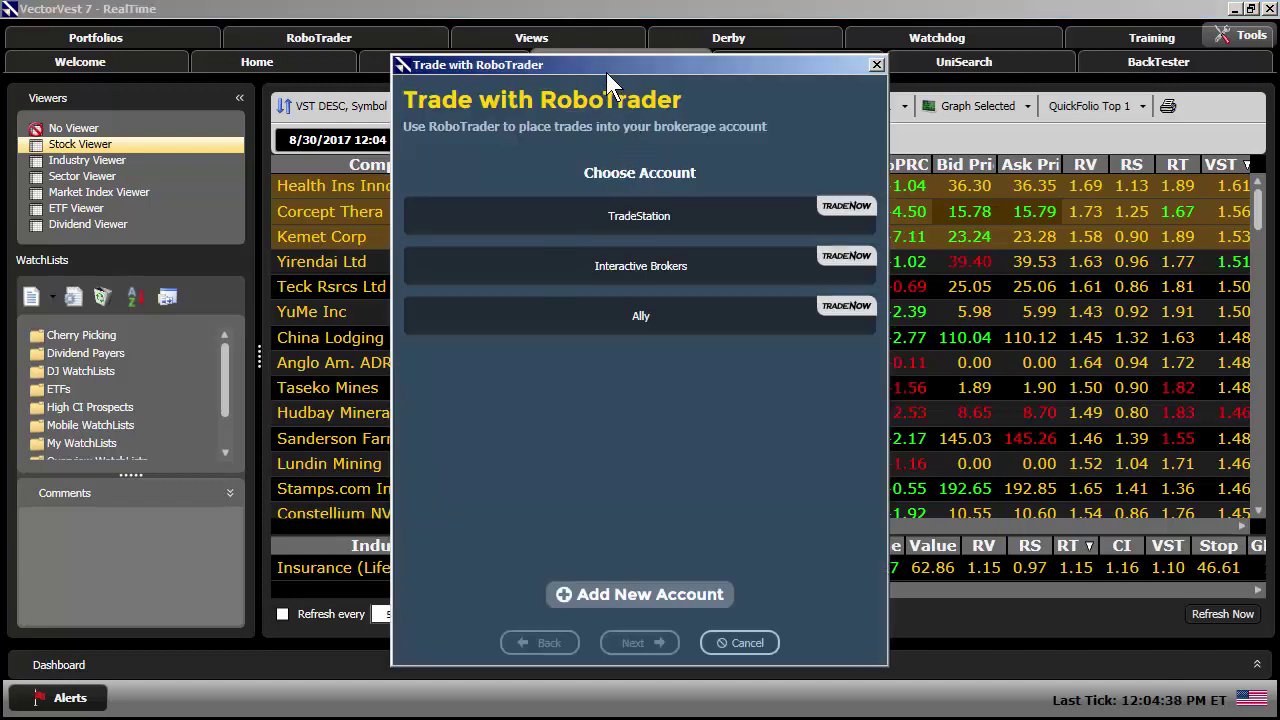
pyautogui.moveTo(603, 63); pyautogui.dragTo(578, 18)
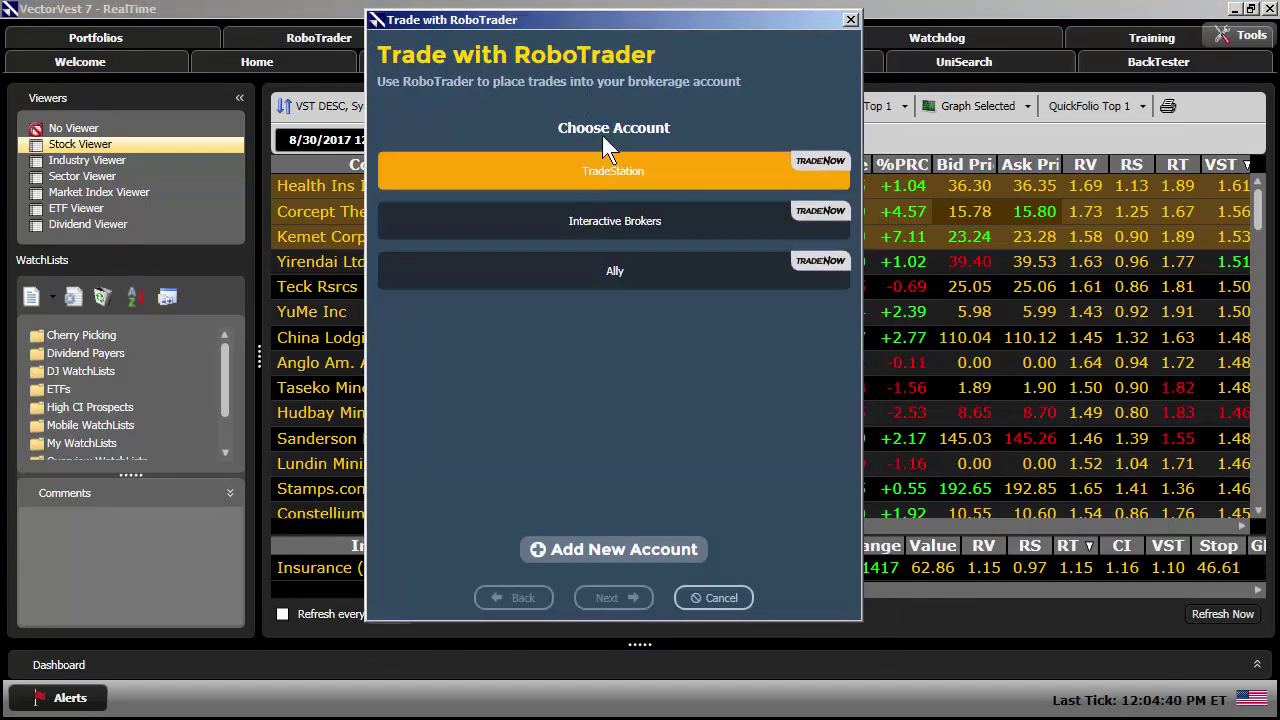
pyautogui.click(621, 271)
pyautogui.click(620, 597)
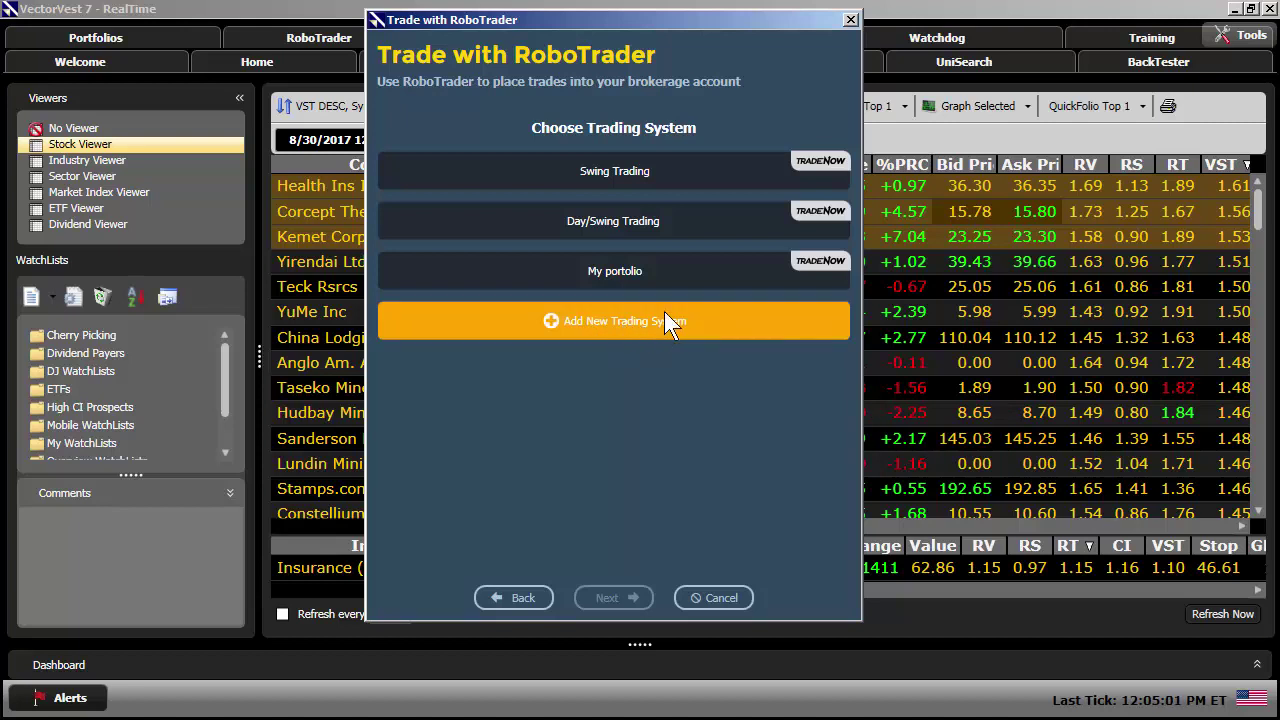
pyautogui.click(654, 268)
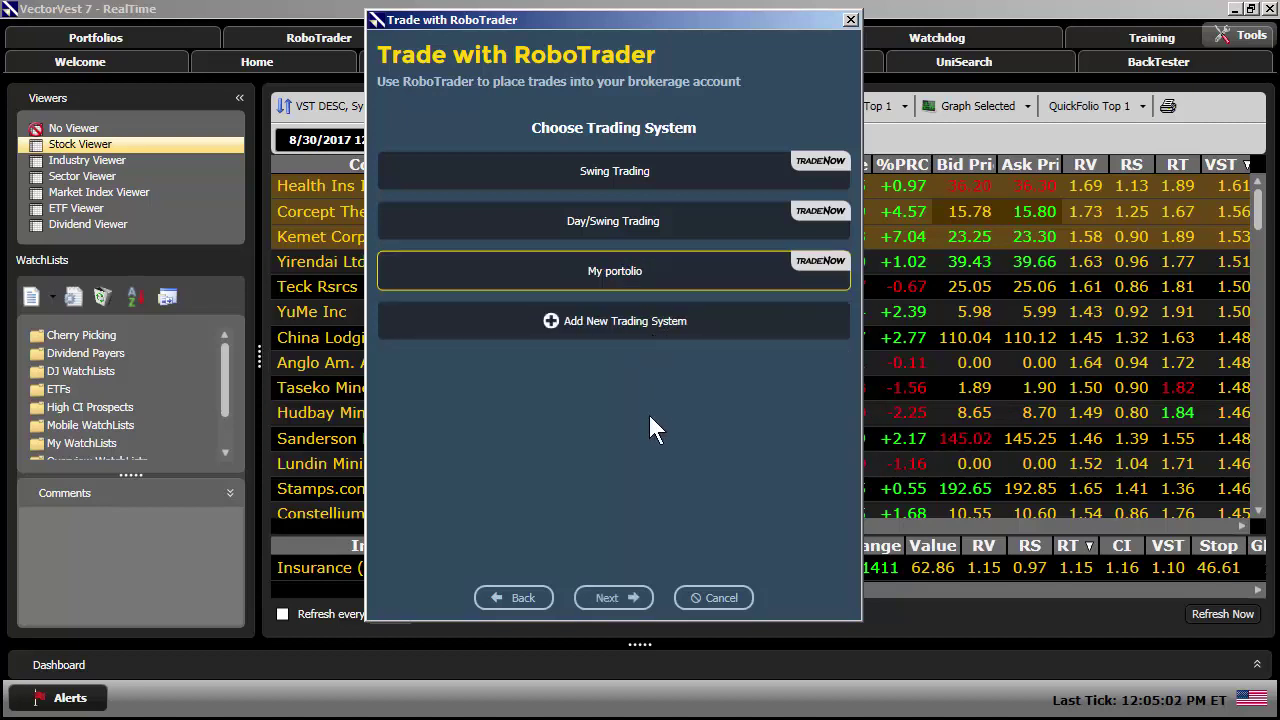
# Step: Make the trade a Buy with a % Gain/(Loss) stop of 15.0% gain and 5.0% loss
pyautogui.click(614, 590)
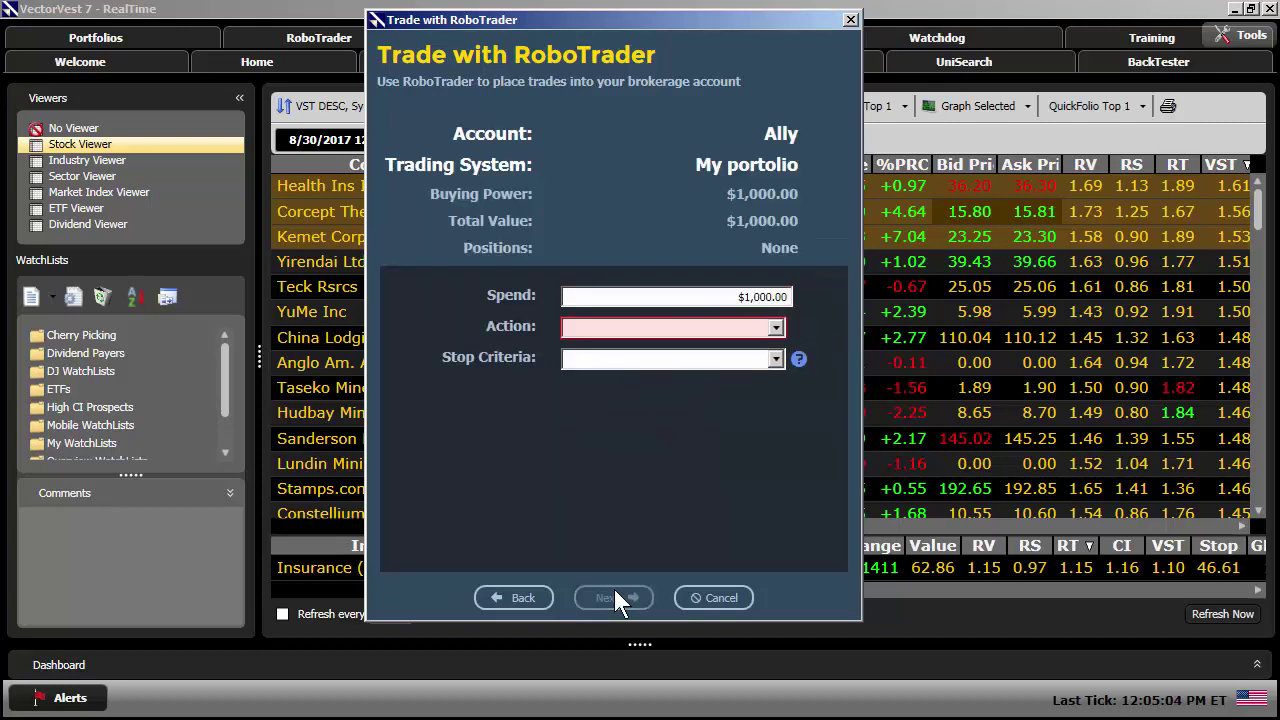
pyautogui.click(776, 328)
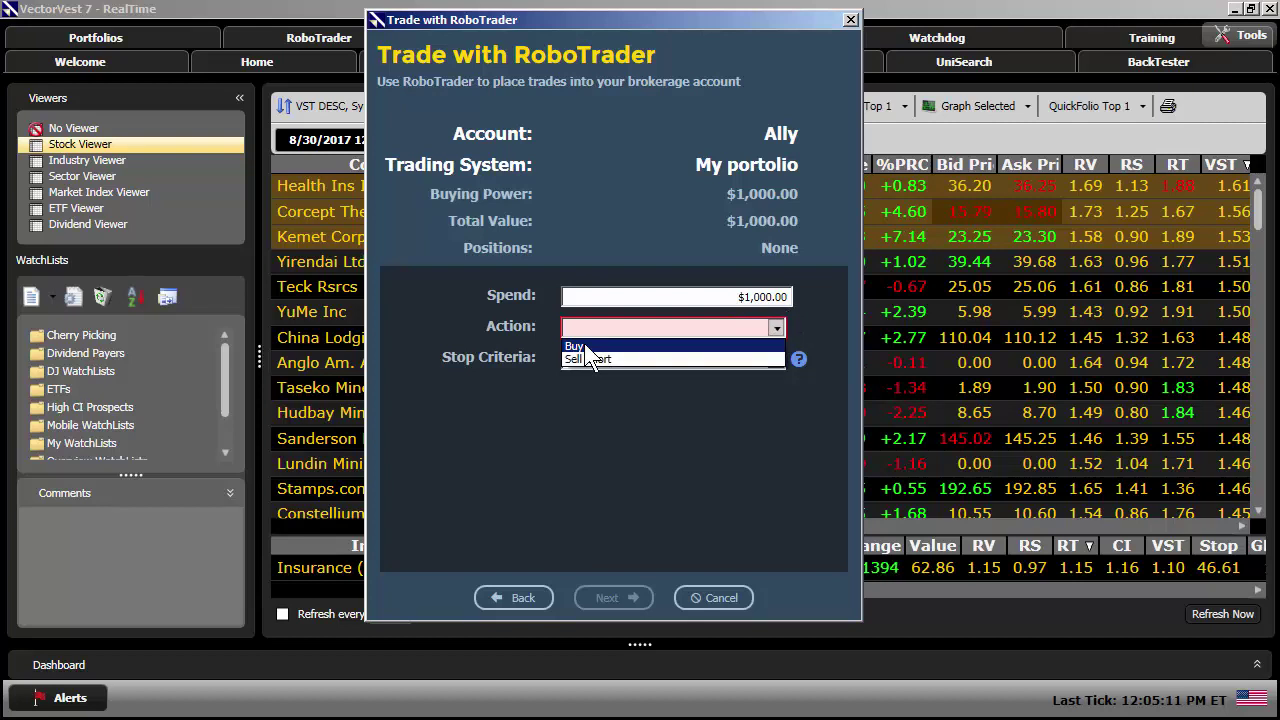
pyautogui.click(586, 347)
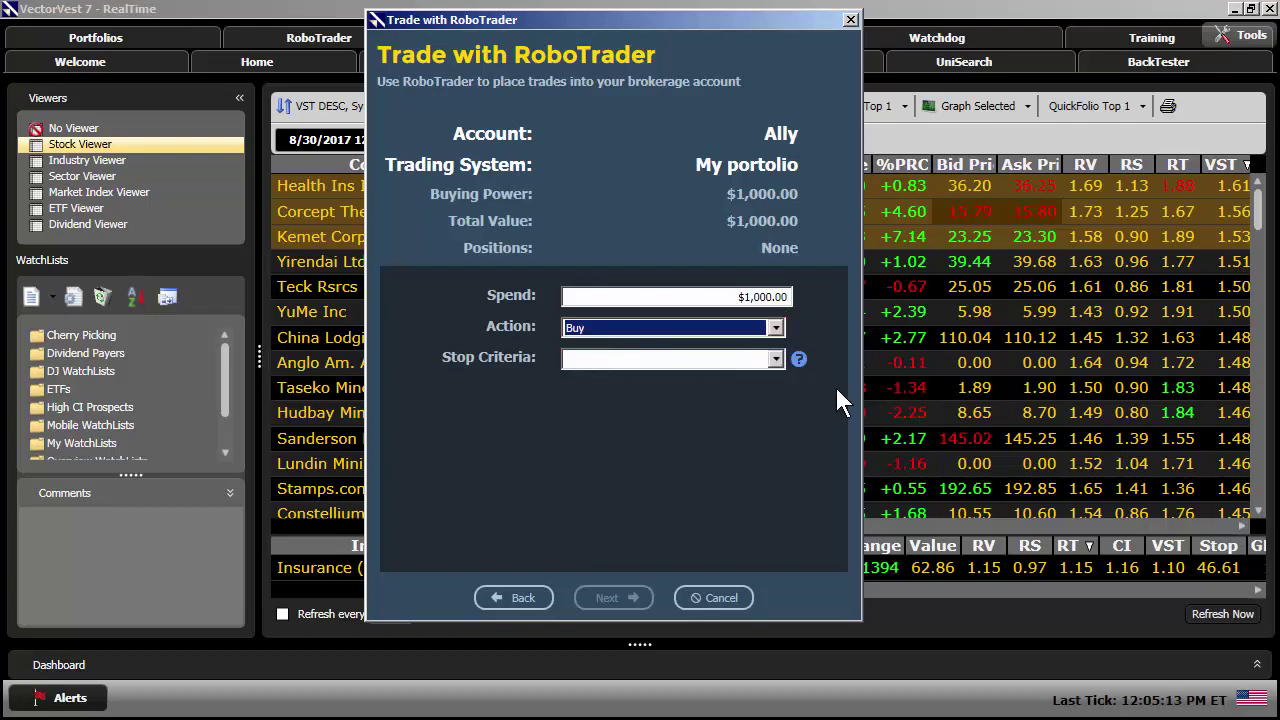
pyautogui.click(774, 360)
pyautogui.click(774, 359)
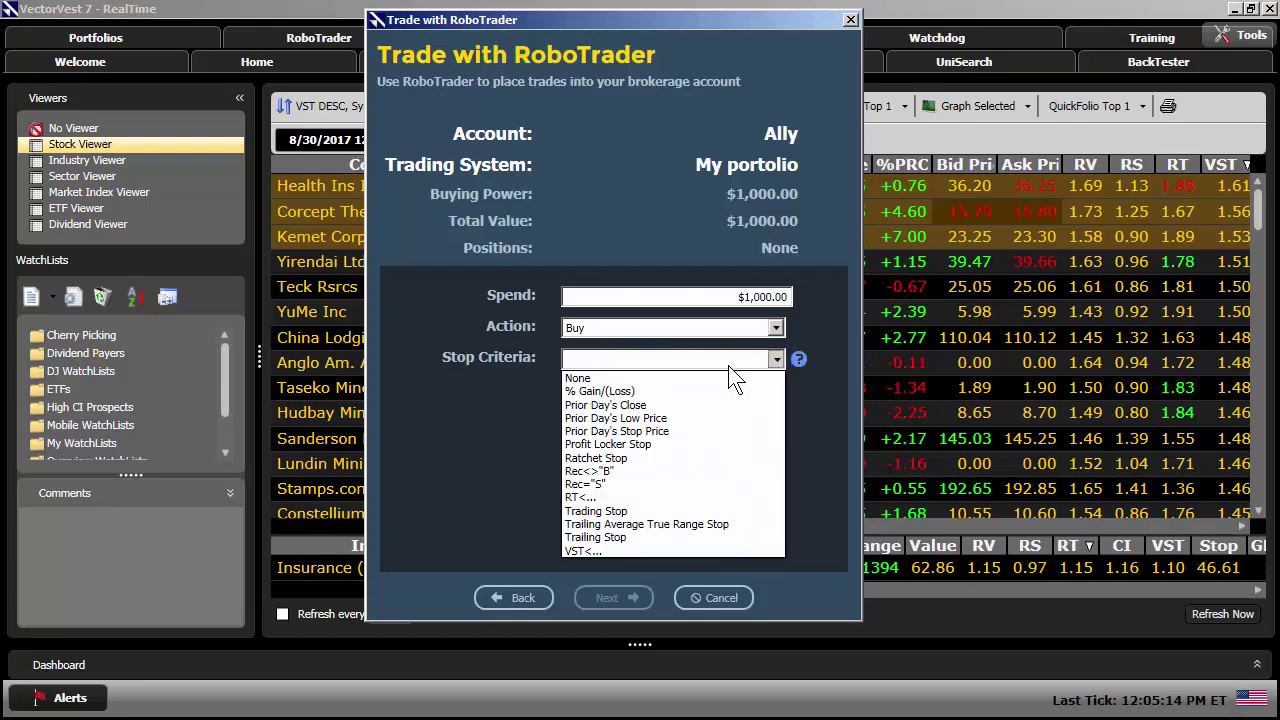
pyautogui.click(640, 400)
pyautogui.click(476, 446)
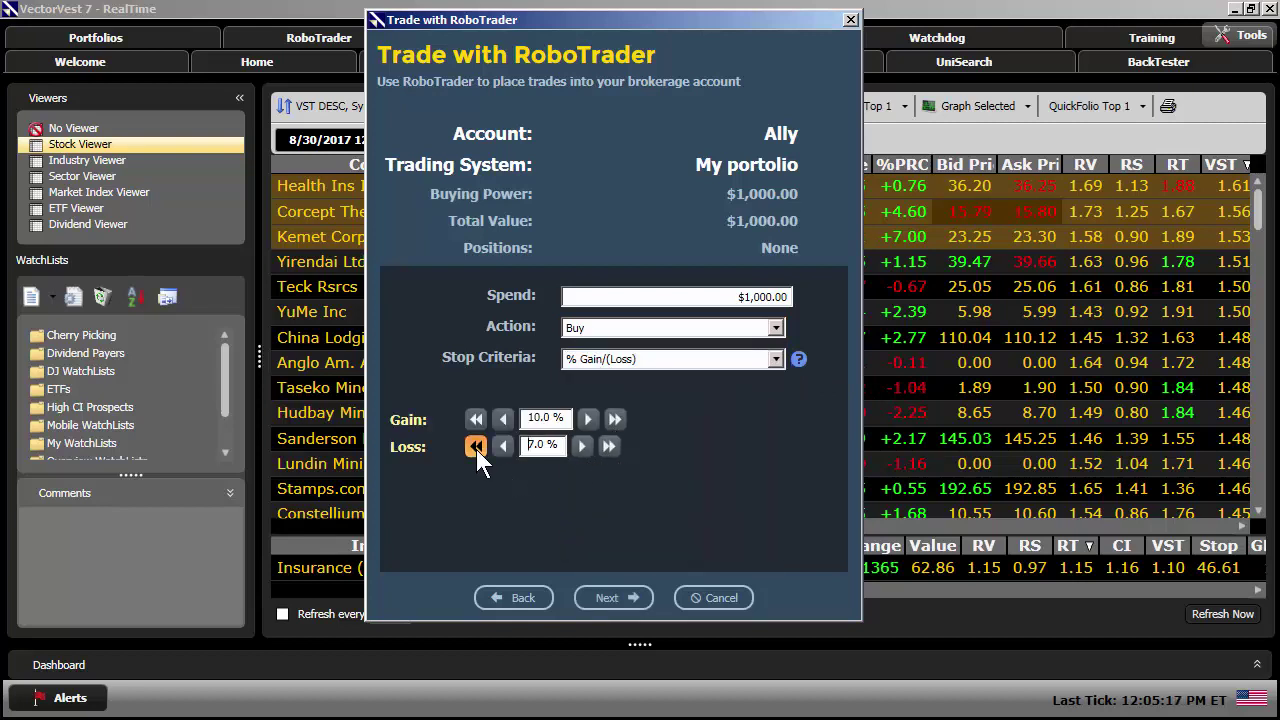
pyautogui.click(619, 417)
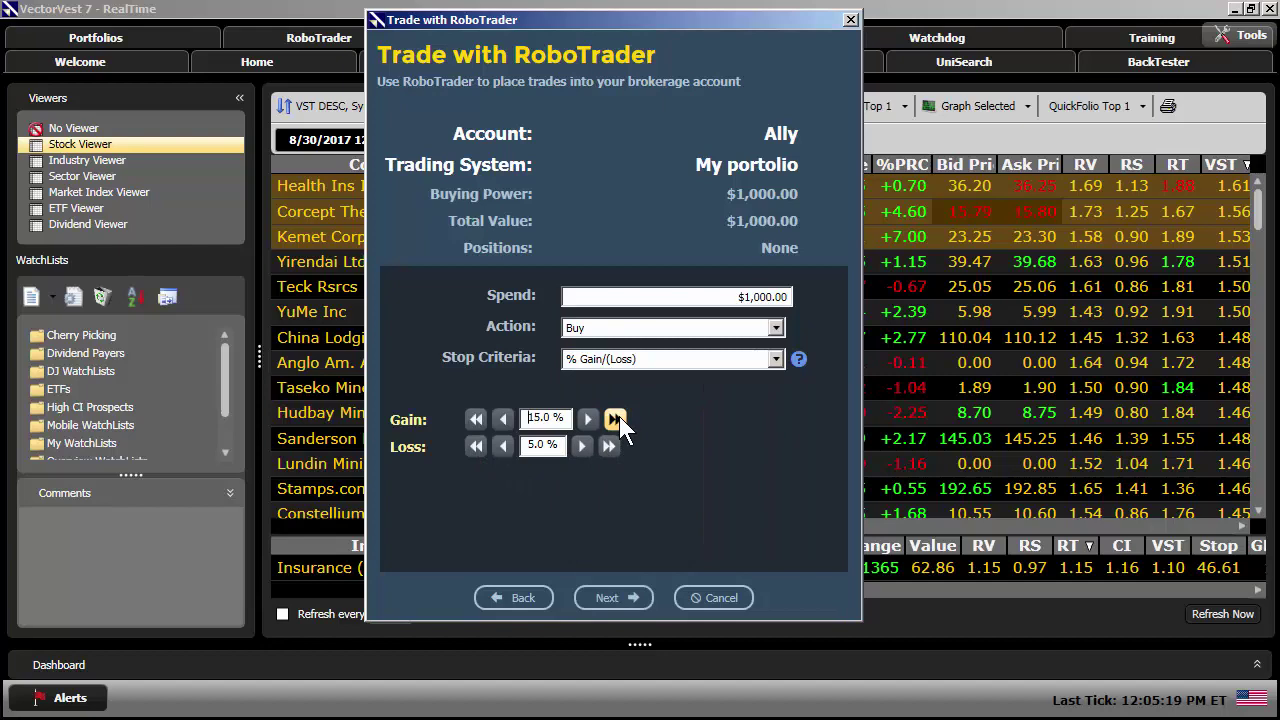
pyautogui.click(614, 595)
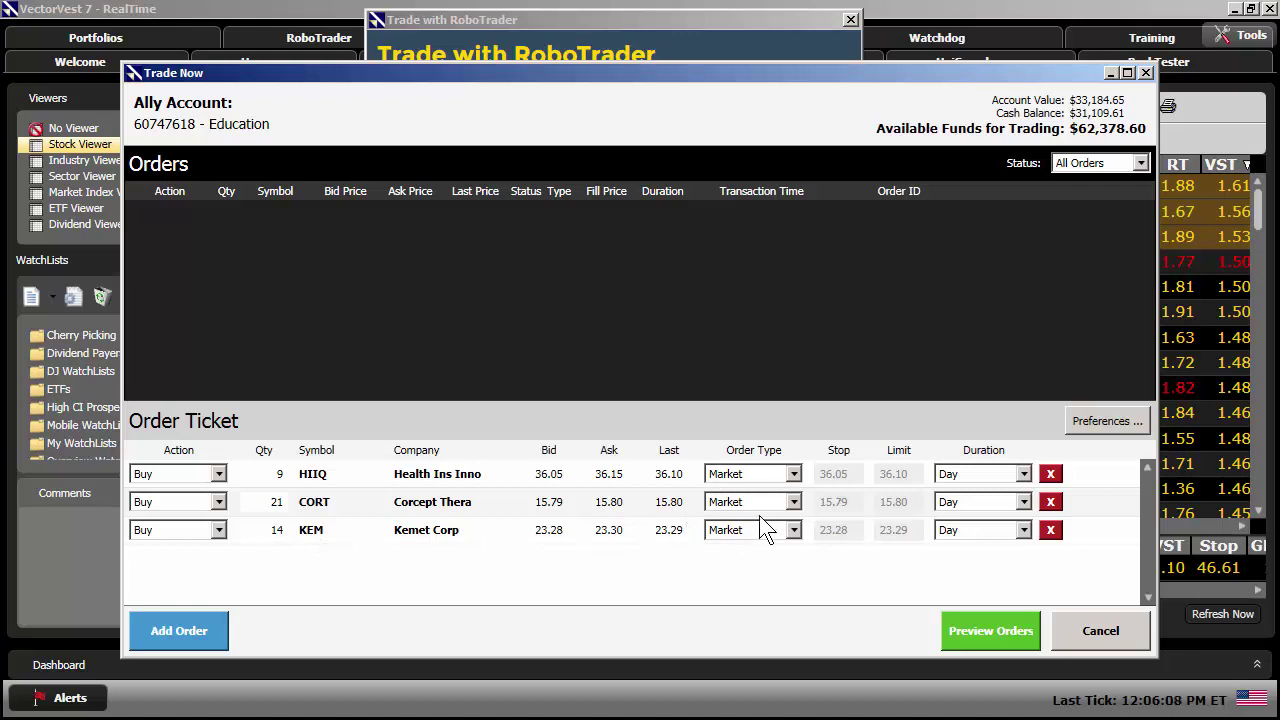
# Step: Preview the HIIQ, CORT and KEM market buys, totalling an estimated 995.20
pyautogui.click(983, 632)
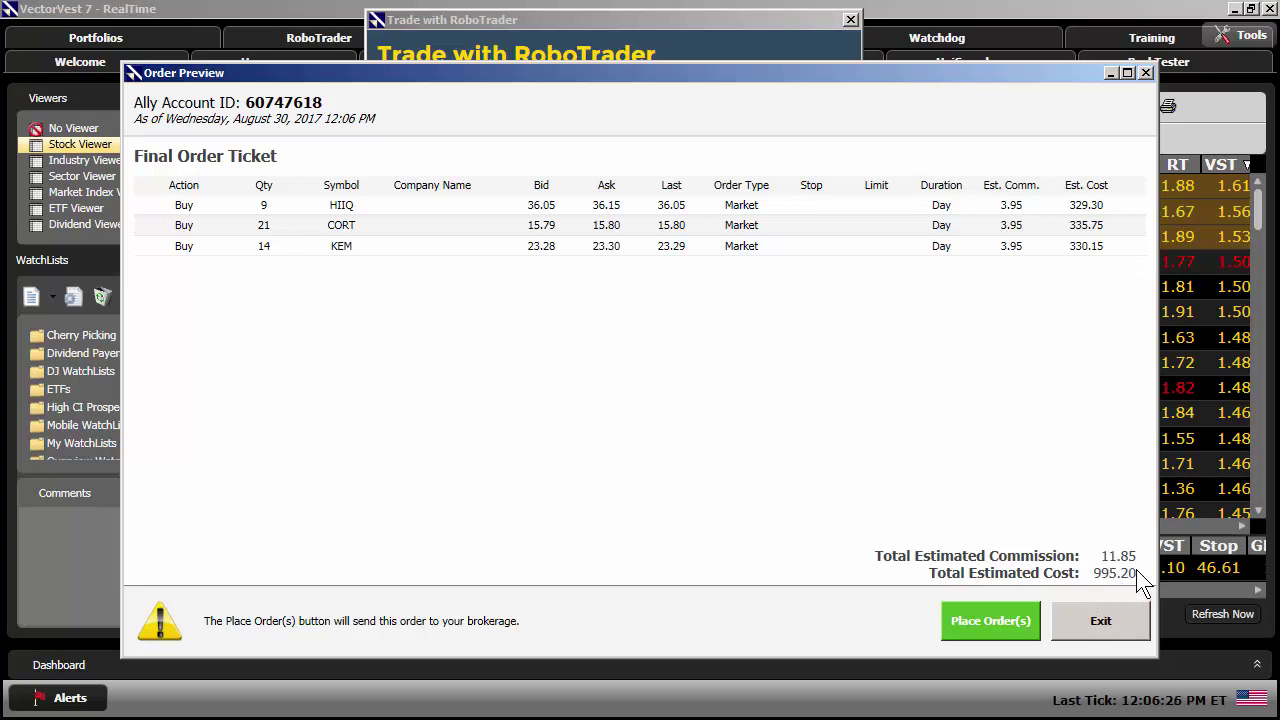
# Step: Place the three buy orders with Ally, then close the preview, alert, Trade Now and RoboTrader windows
pyautogui.click(980, 621)
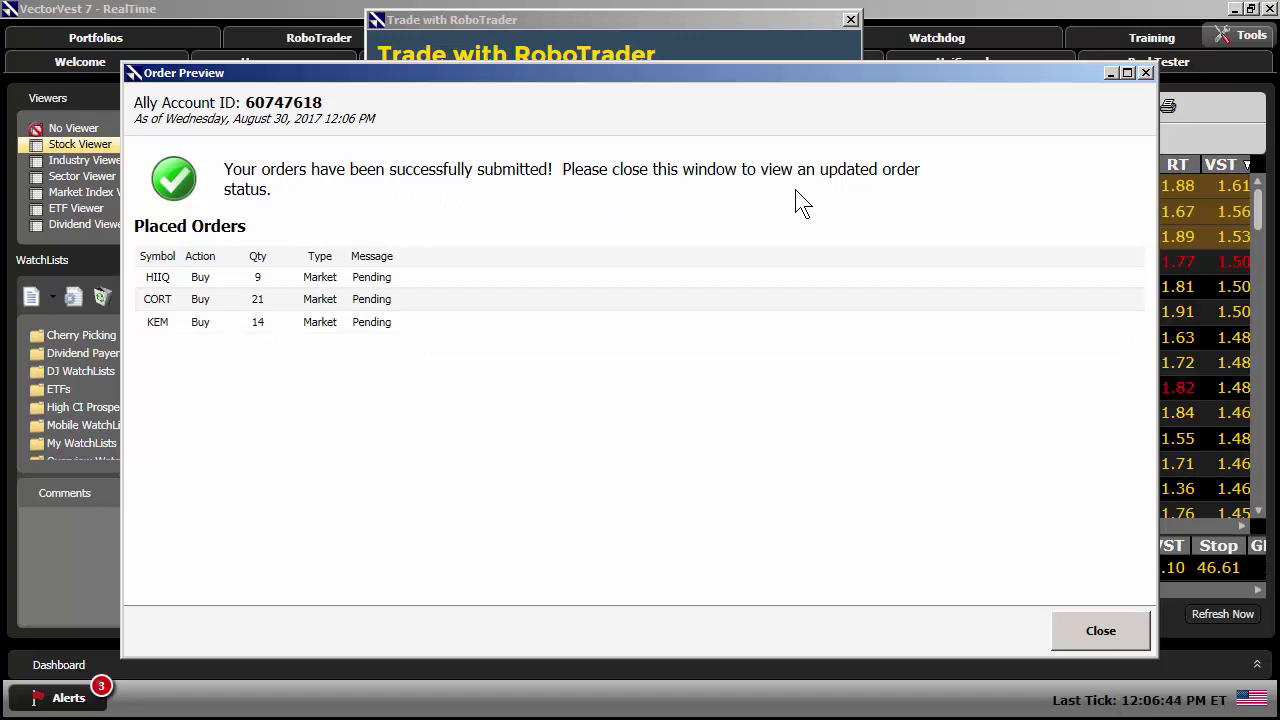
pyautogui.click(1108, 632)
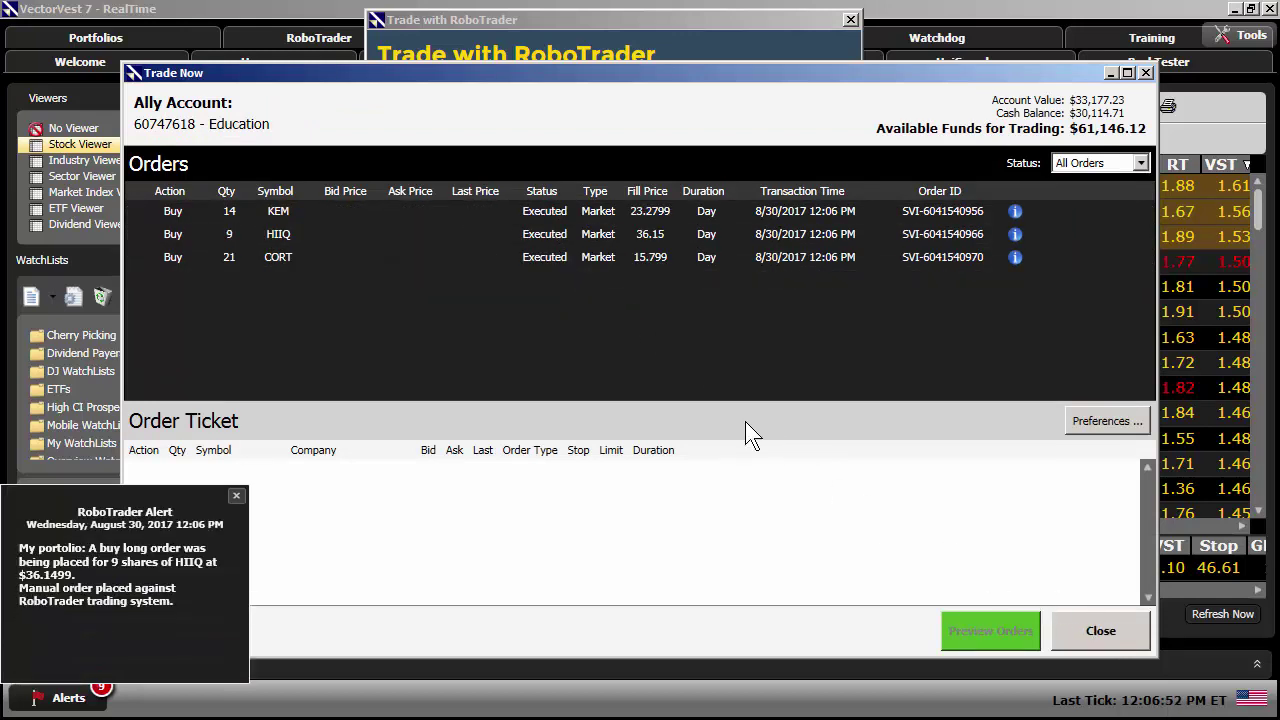
pyautogui.click(104, 566)
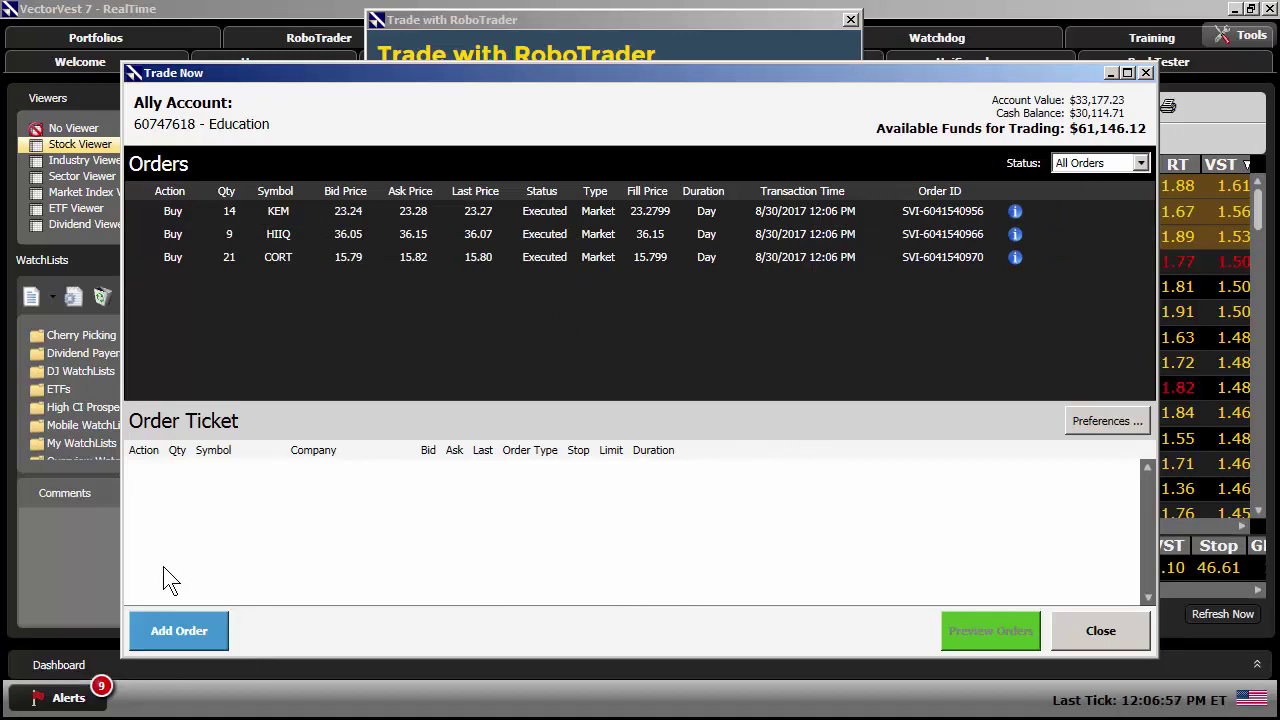
pyautogui.click(1117, 628)
pyautogui.click(741, 594)
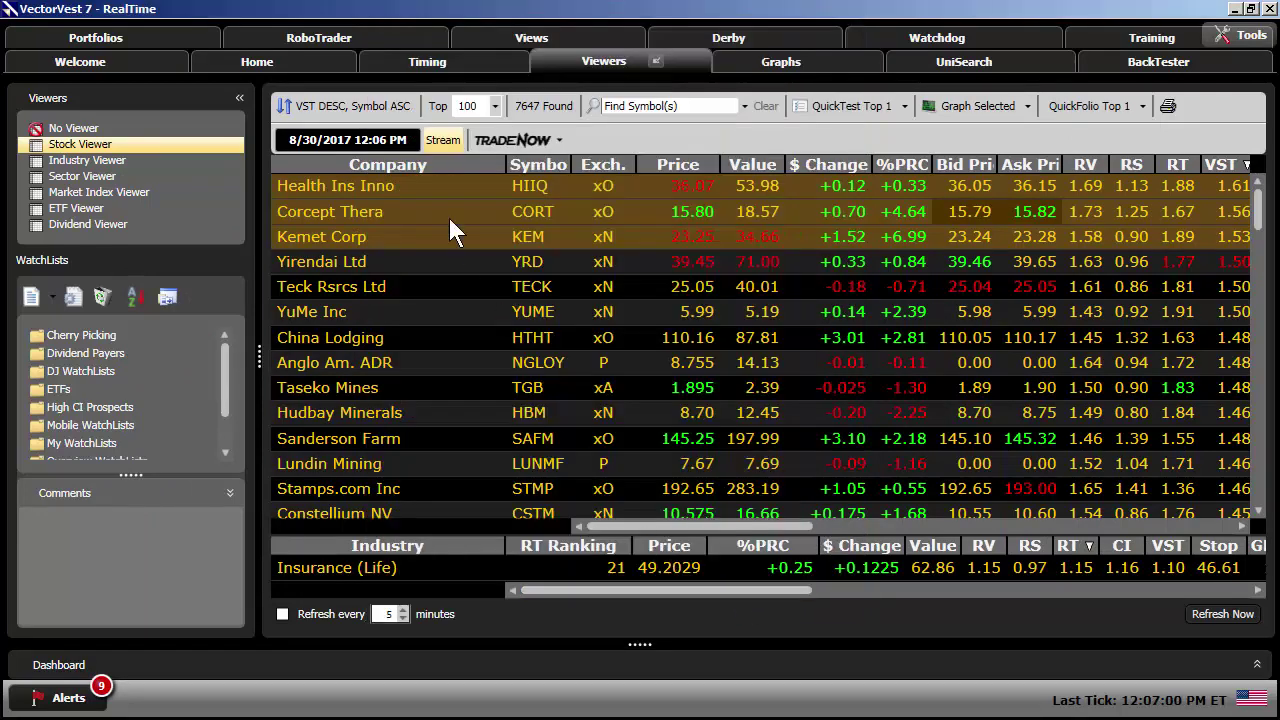
# Step: Show the My portolio holdings and scroll right to the Stop Criteria column
pyautogui.click(356, 39)
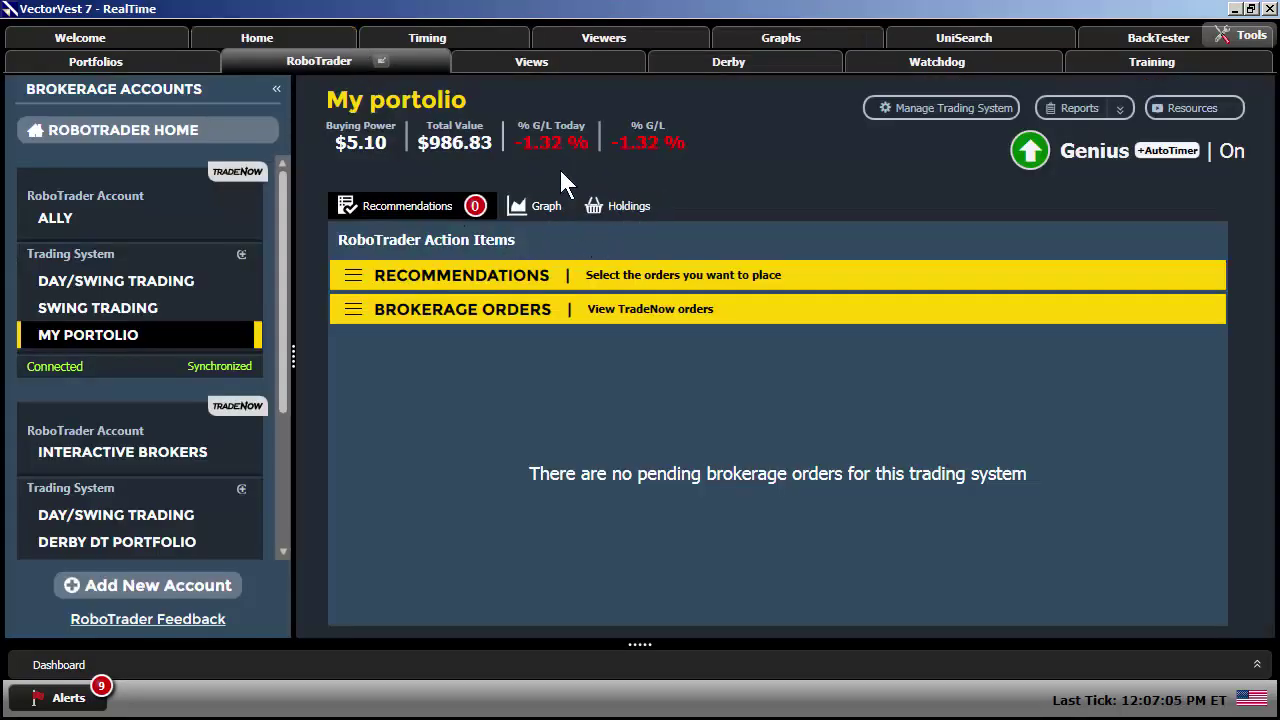
pyautogui.click(616, 207)
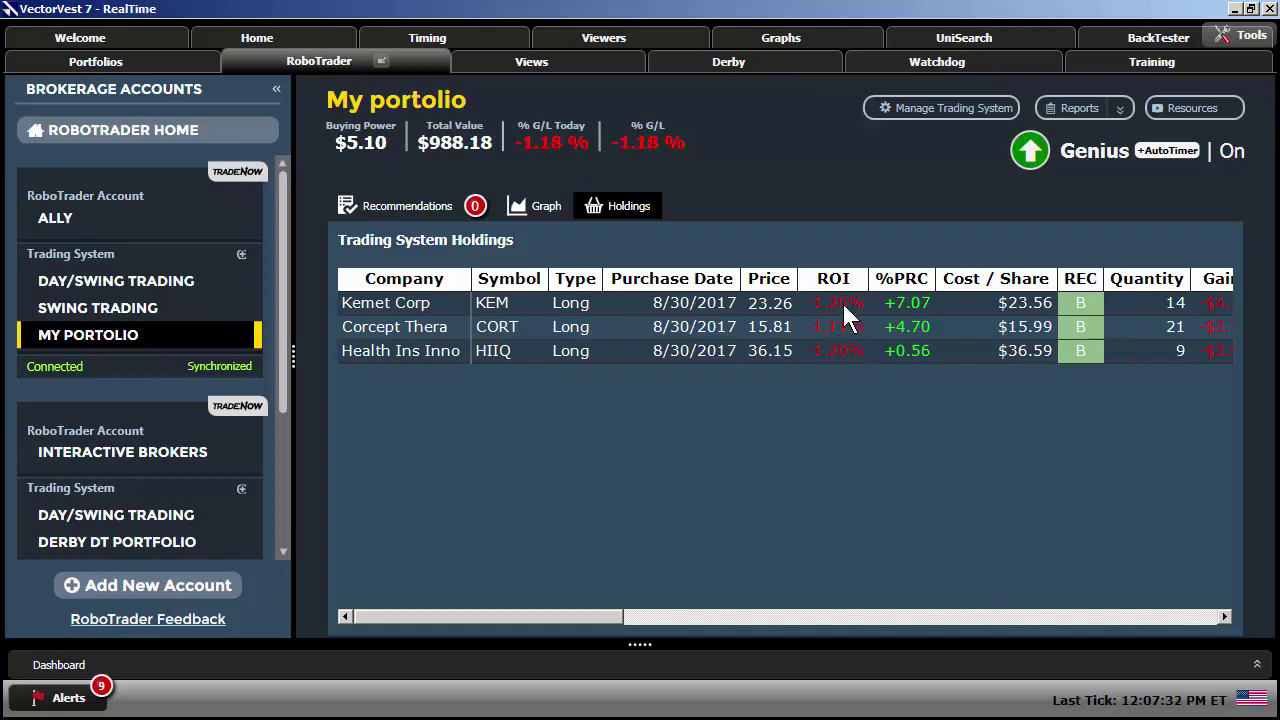
pyautogui.click(1223, 616)
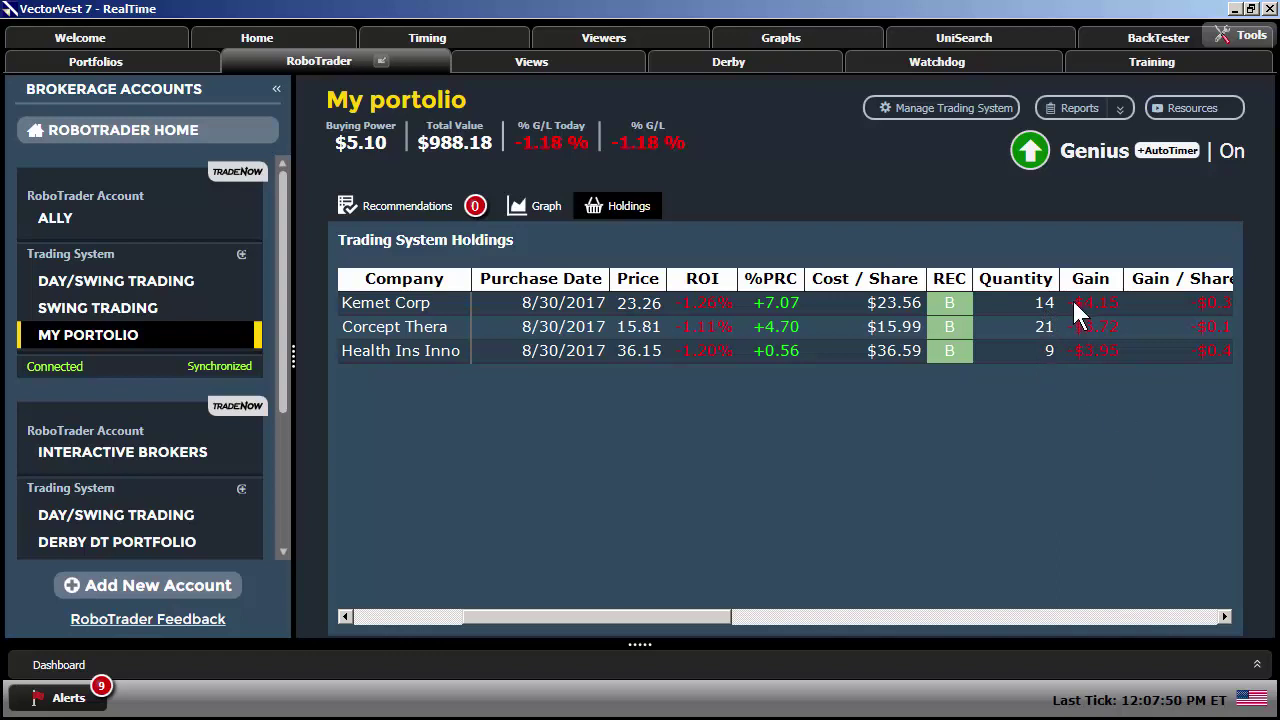
pyautogui.click(1224, 616)
pyautogui.click(1224, 616)
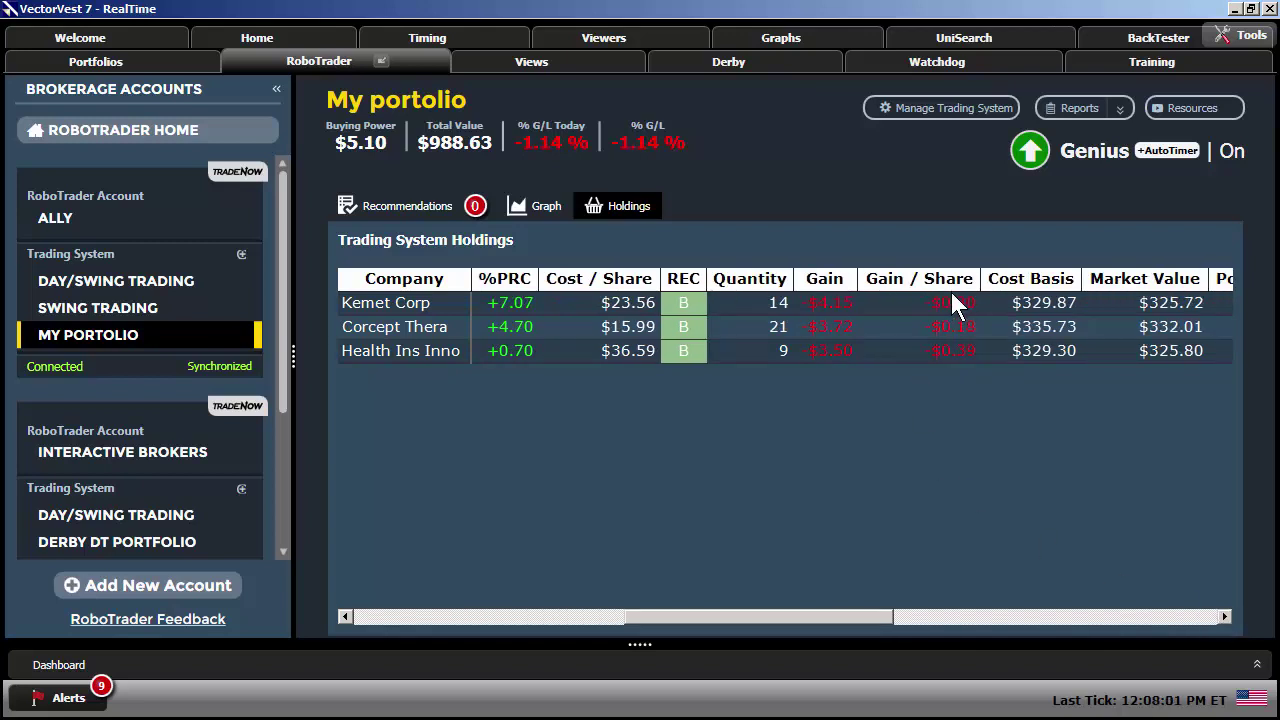
pyautogui.click(1222, 614)
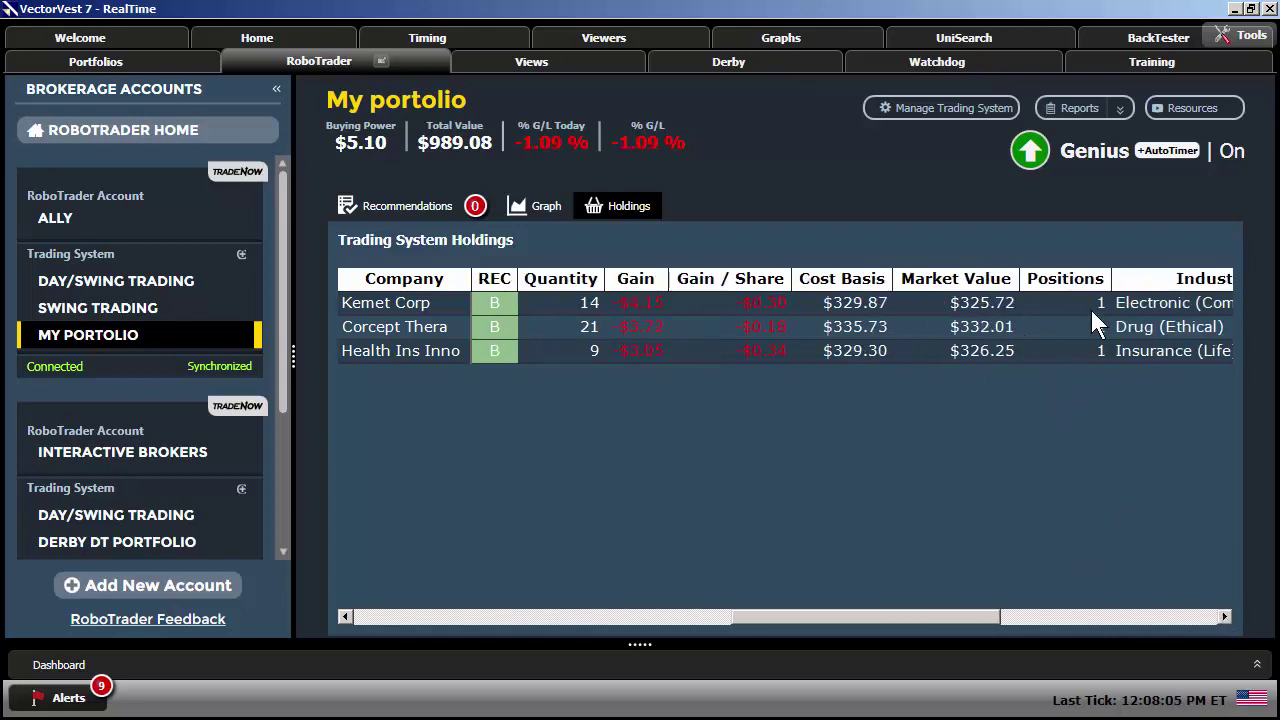
pyautogui.click(1223, 616)
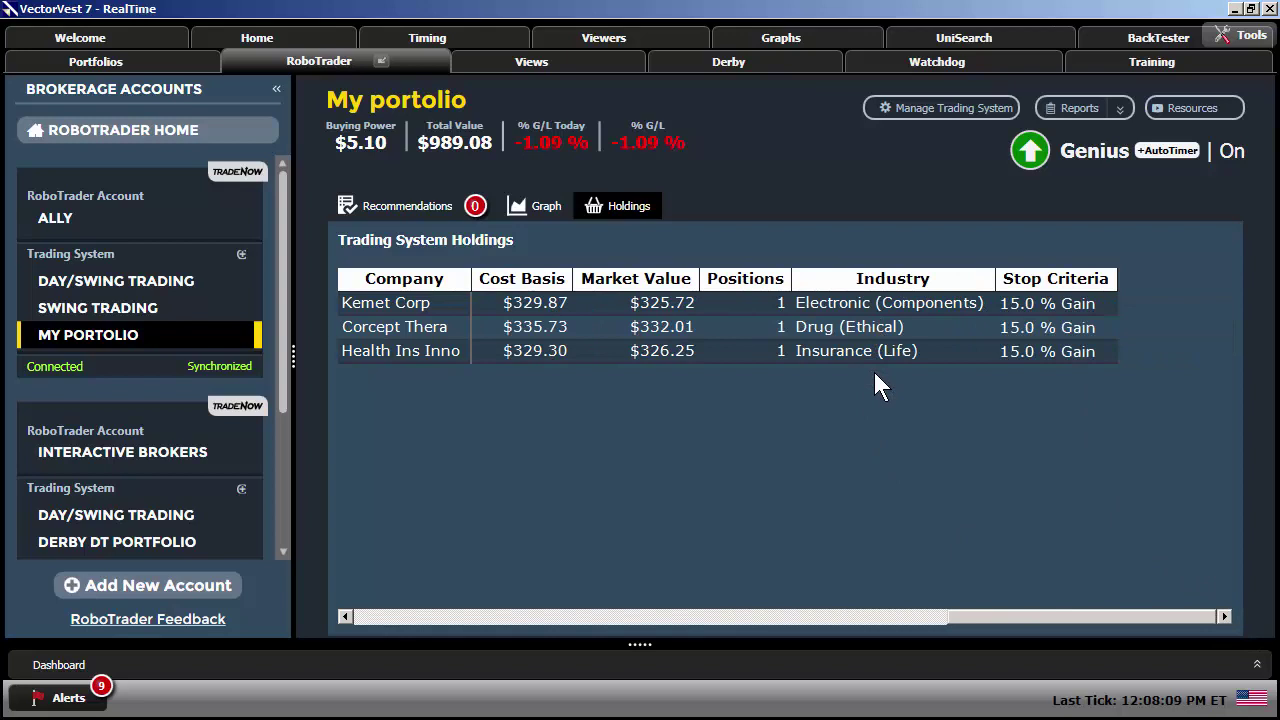
# Step: Auto-fit all holdings columns and scroll the table back to the left
pyautogui.rightClick(1019, 303)
pyautogui.click(1077, 643)
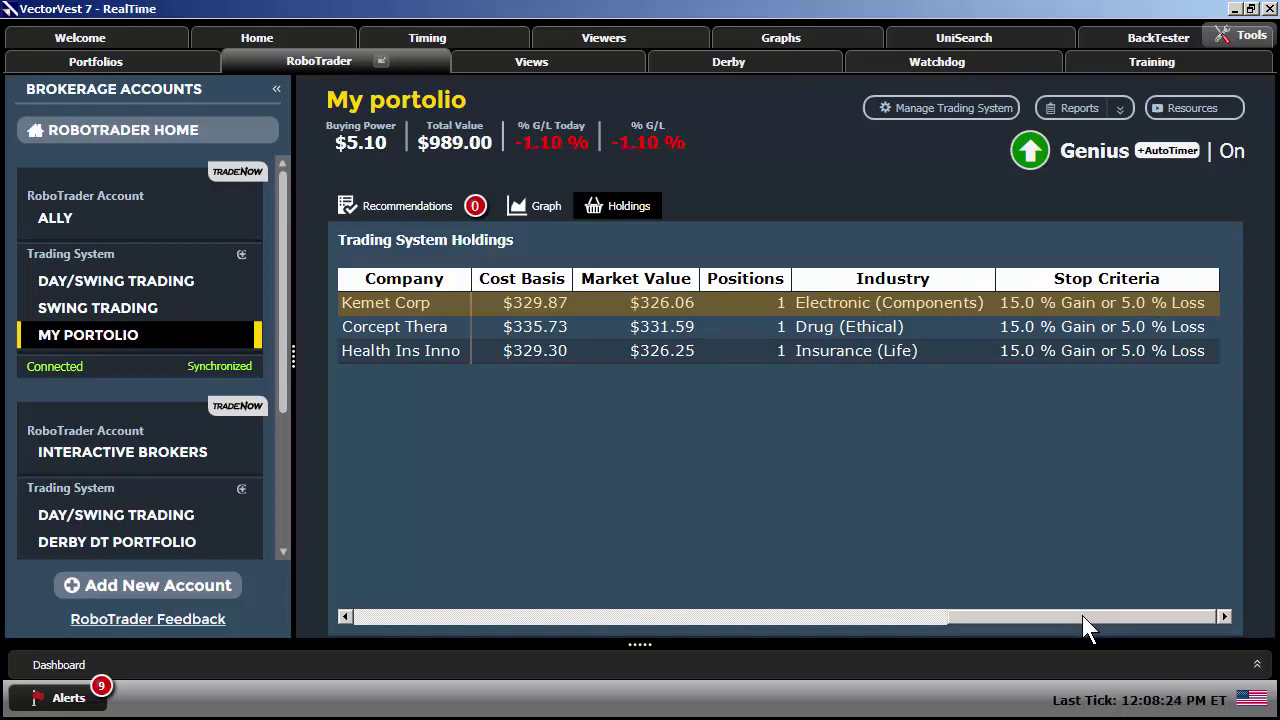
pyautogui.moveTo(1082, 615); pyautogui.dragTo(940, 615)
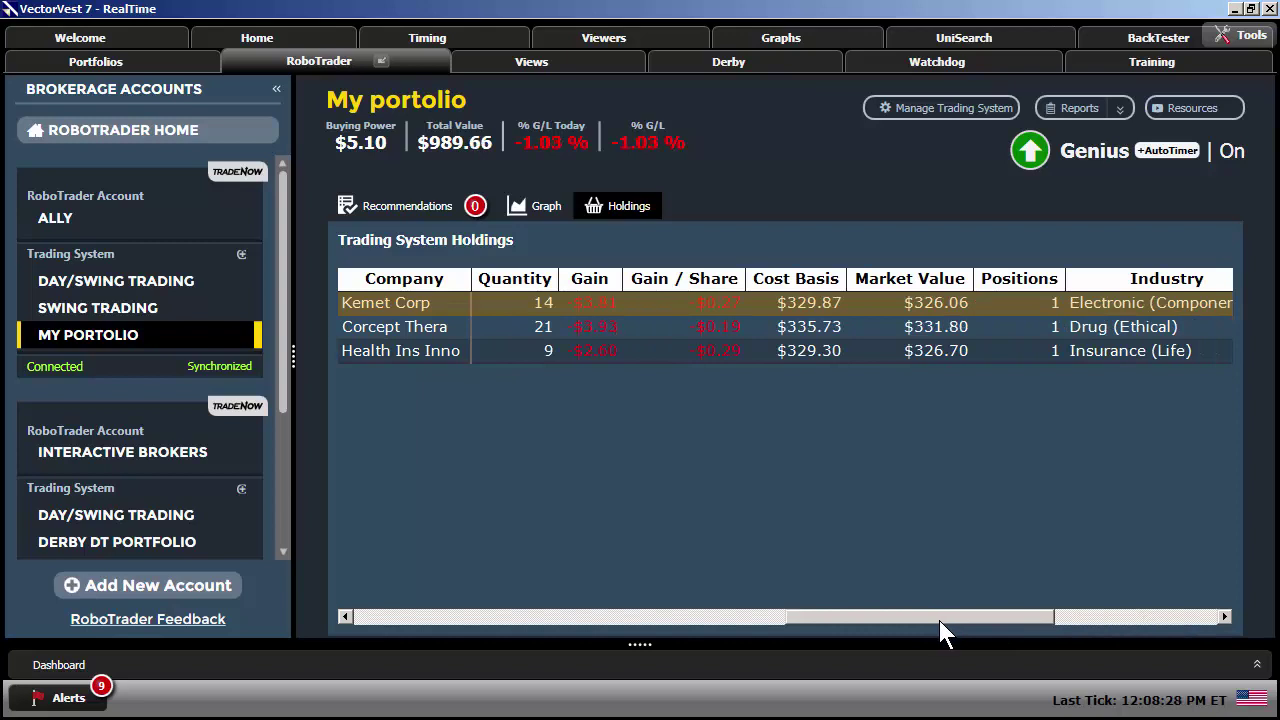
pyautogui.moveTo(941, 620); pyautogui.dragTo(385, 486)
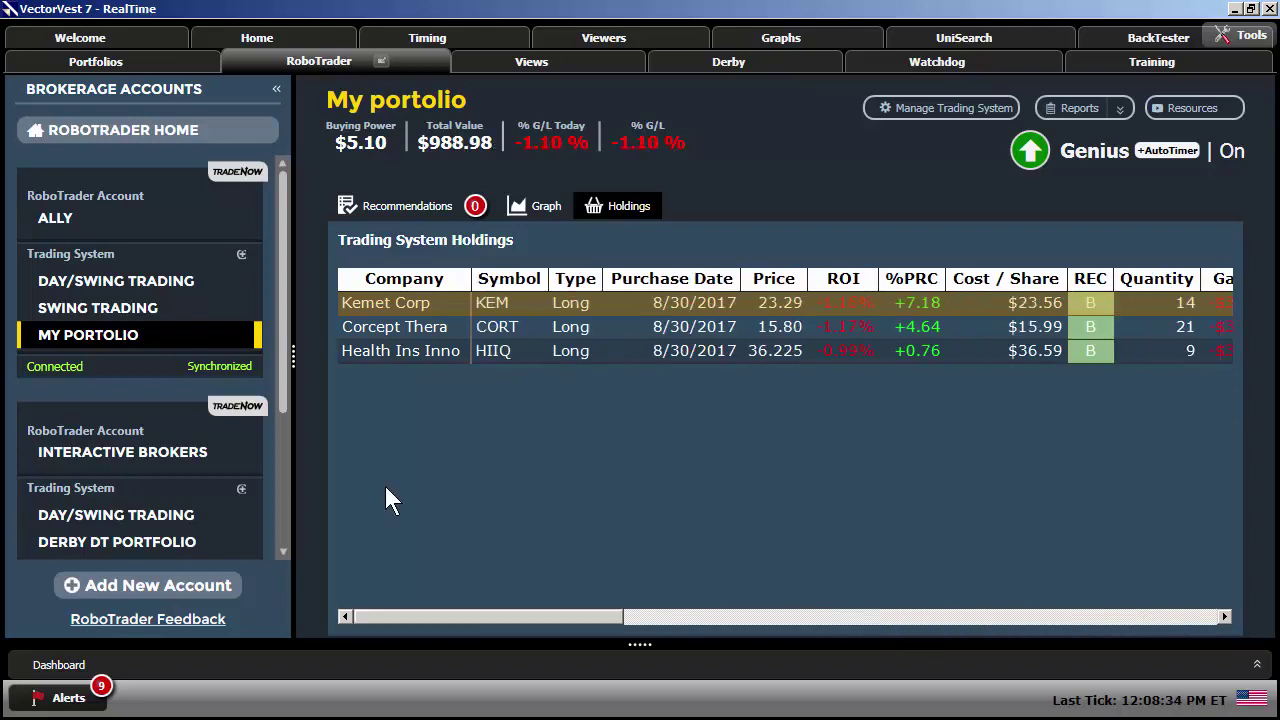
# Step: Show the My portolio graph, switching its period from Intraday to EOD and back to Intraday
pyautogui.click(541, 201)
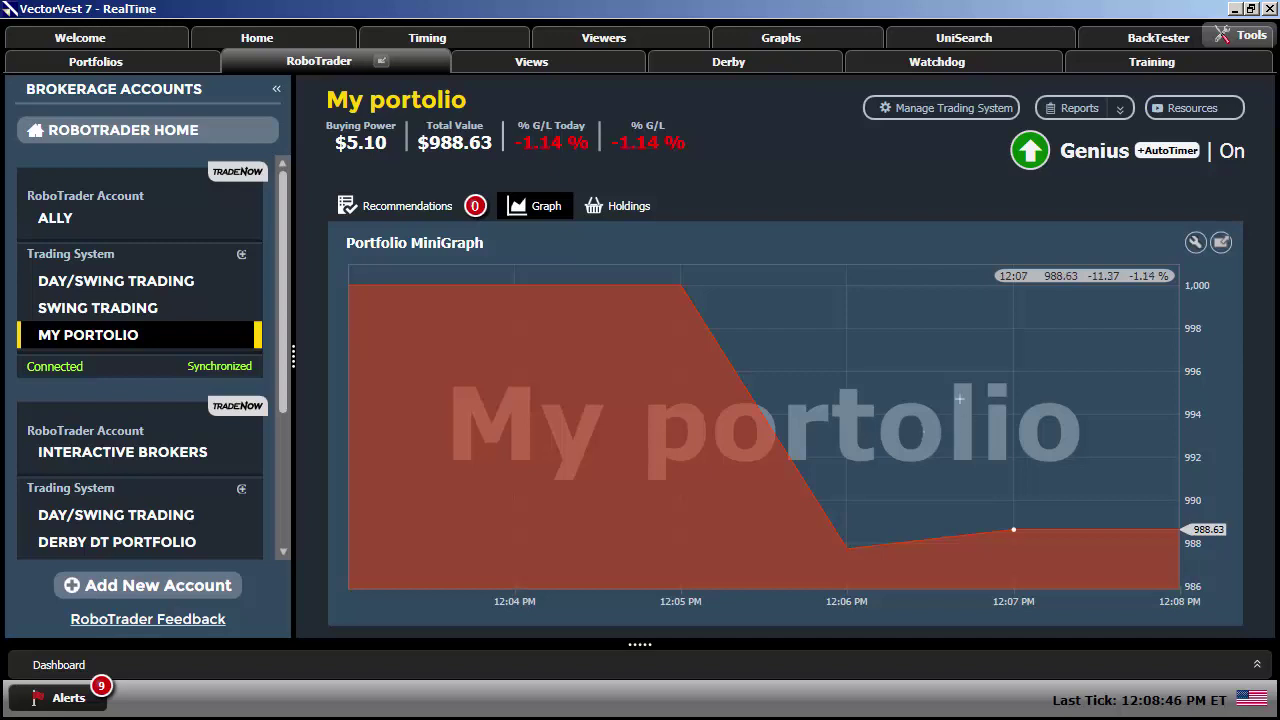
pyautogui.click(1194, 242)
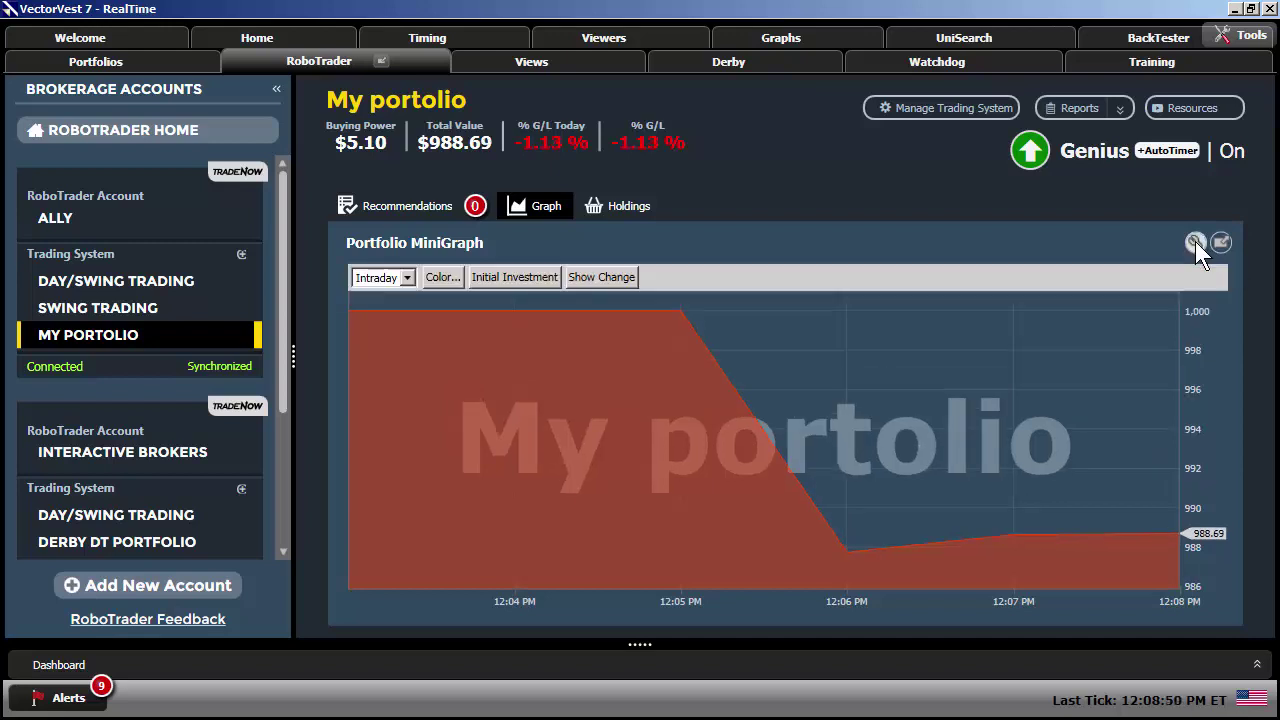
pyautogui.click(406, 276)
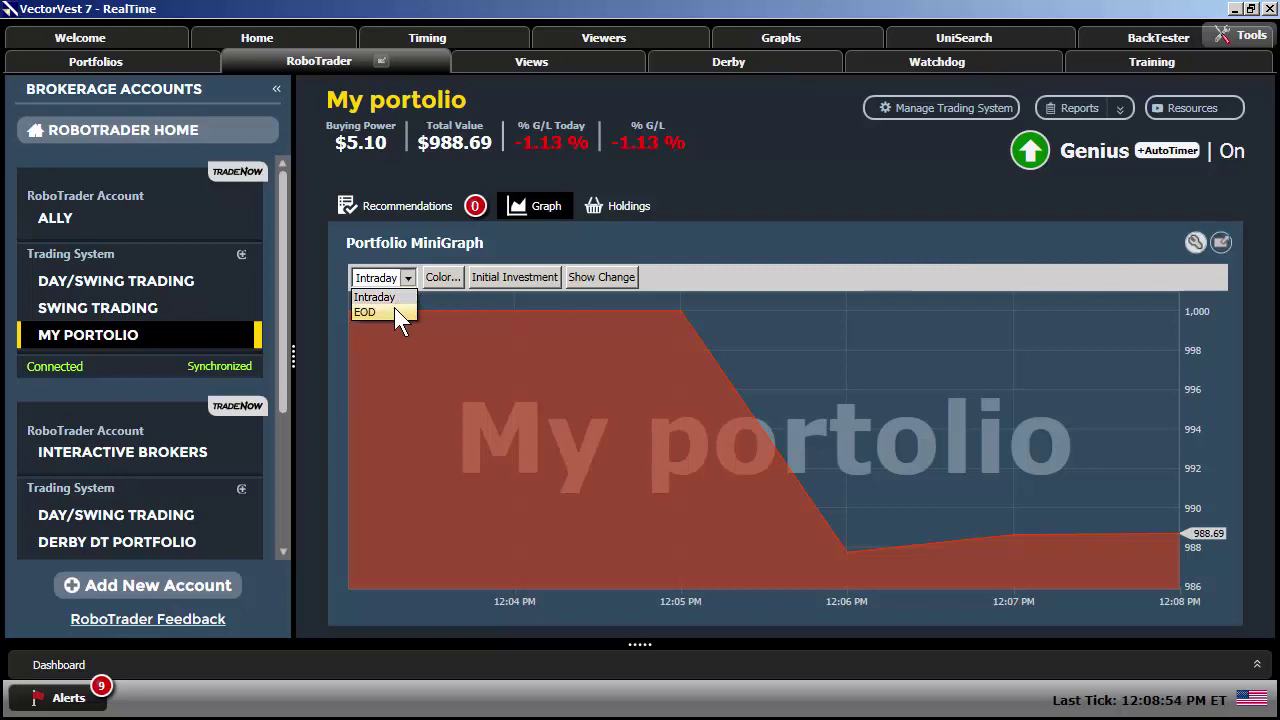
pyautogui.click(395, 311)
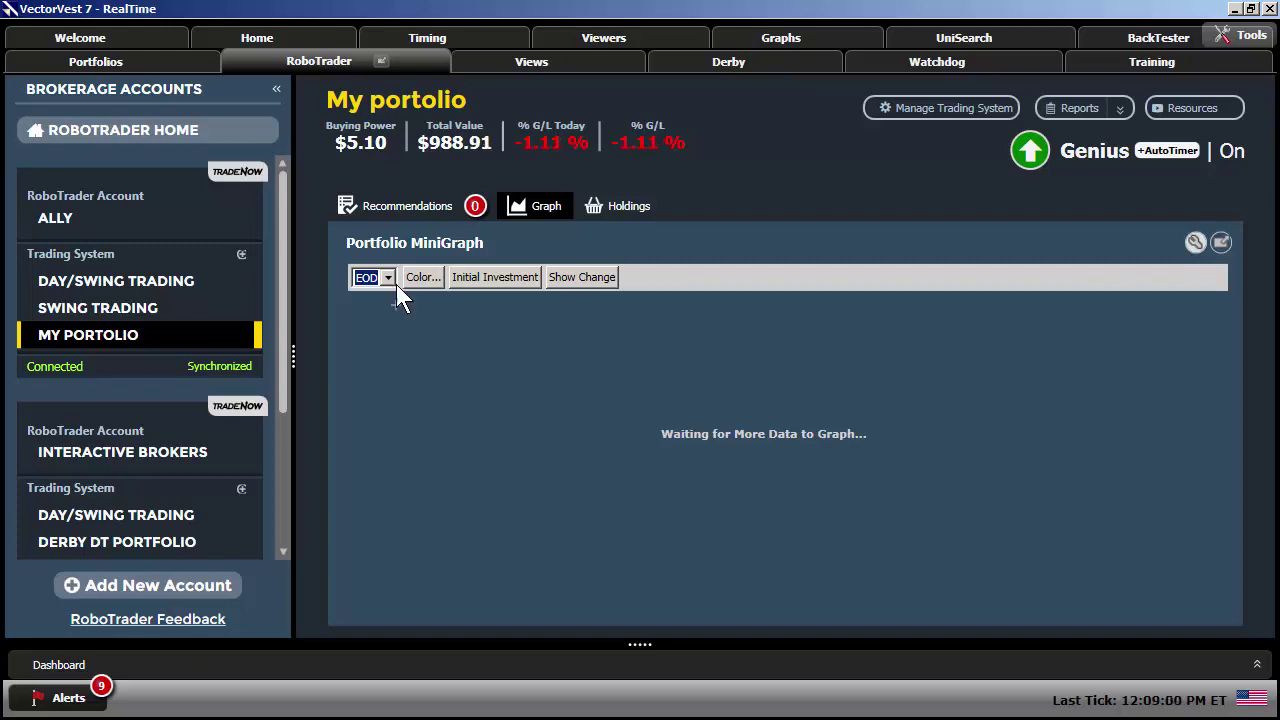
pyautogui.click(389, 277)
pyautogui.click(375, 297)
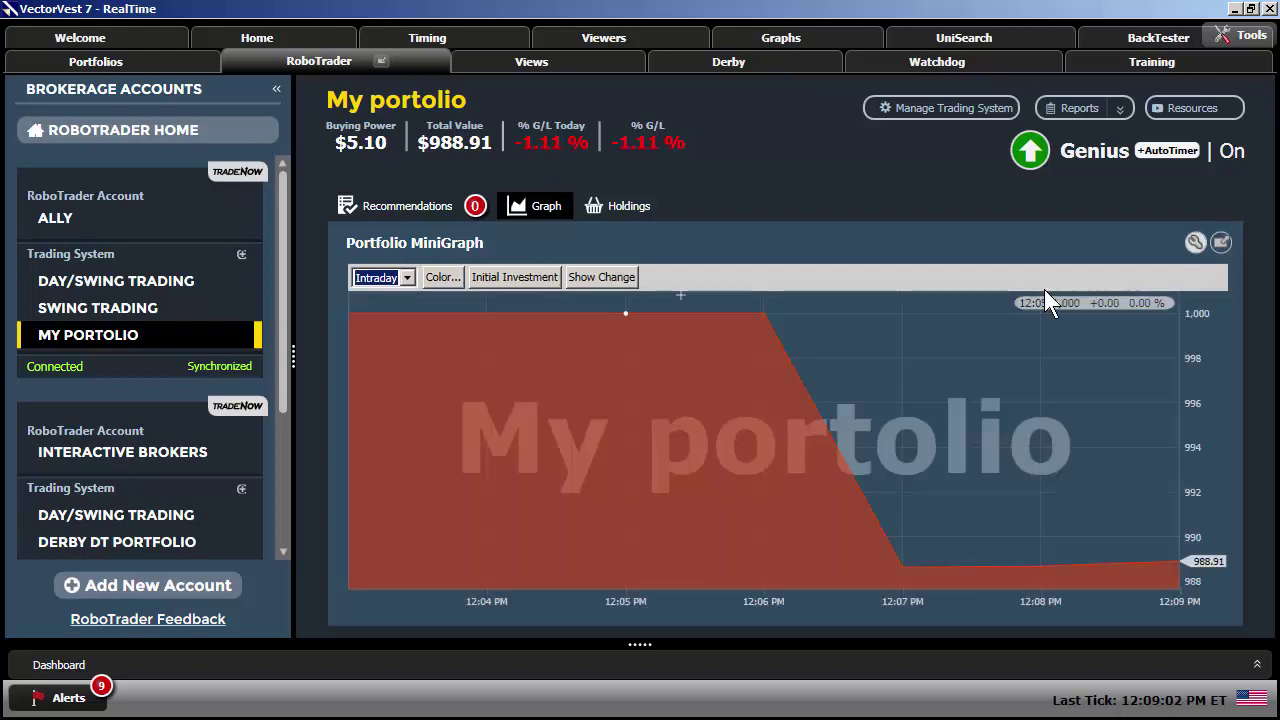
pyautogui.click(1195, 245)
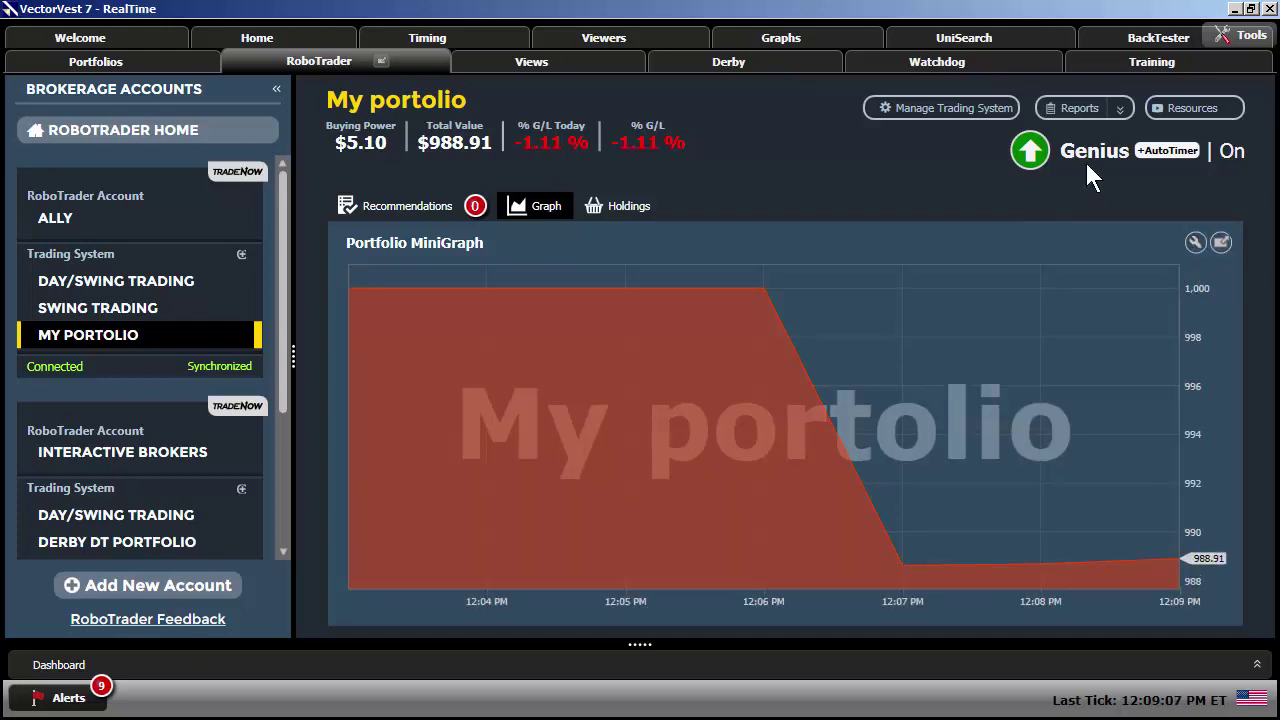
# Step: Open the My portolio Transaction Log from Reports, then close it
pyautogui.click(1120, 111)
pyautogui.click(1033, 131)
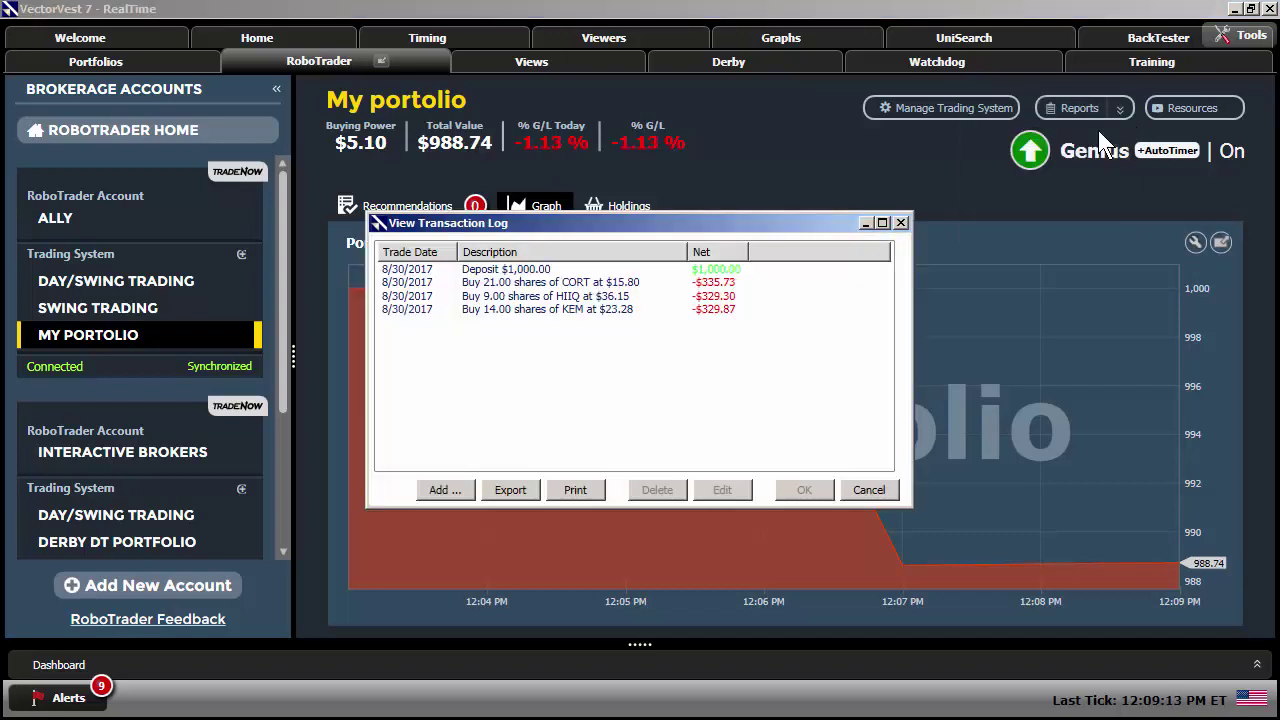
pyautogui.press('Escape')
# Step: Open the Summary Report and scroll down to the Gain / (Loss) on Positions chart
pyautogui.click(1119, 107)
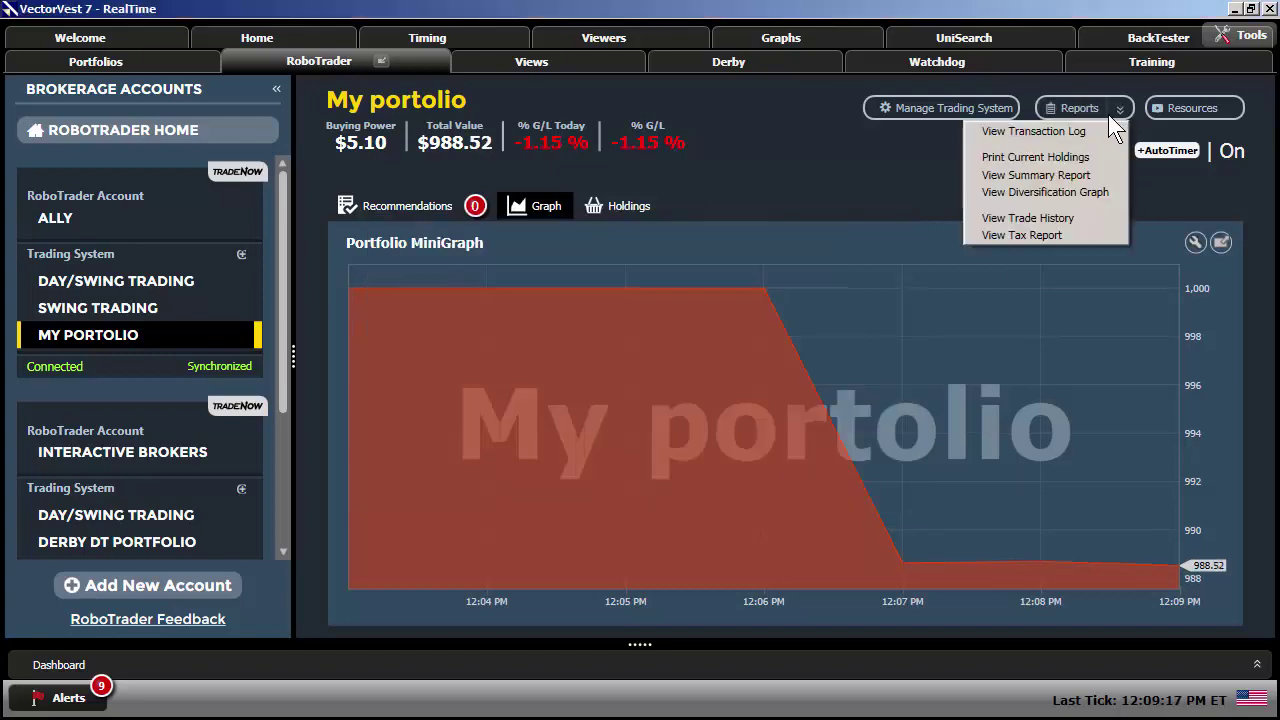
pyautogui.click(1068, 175)
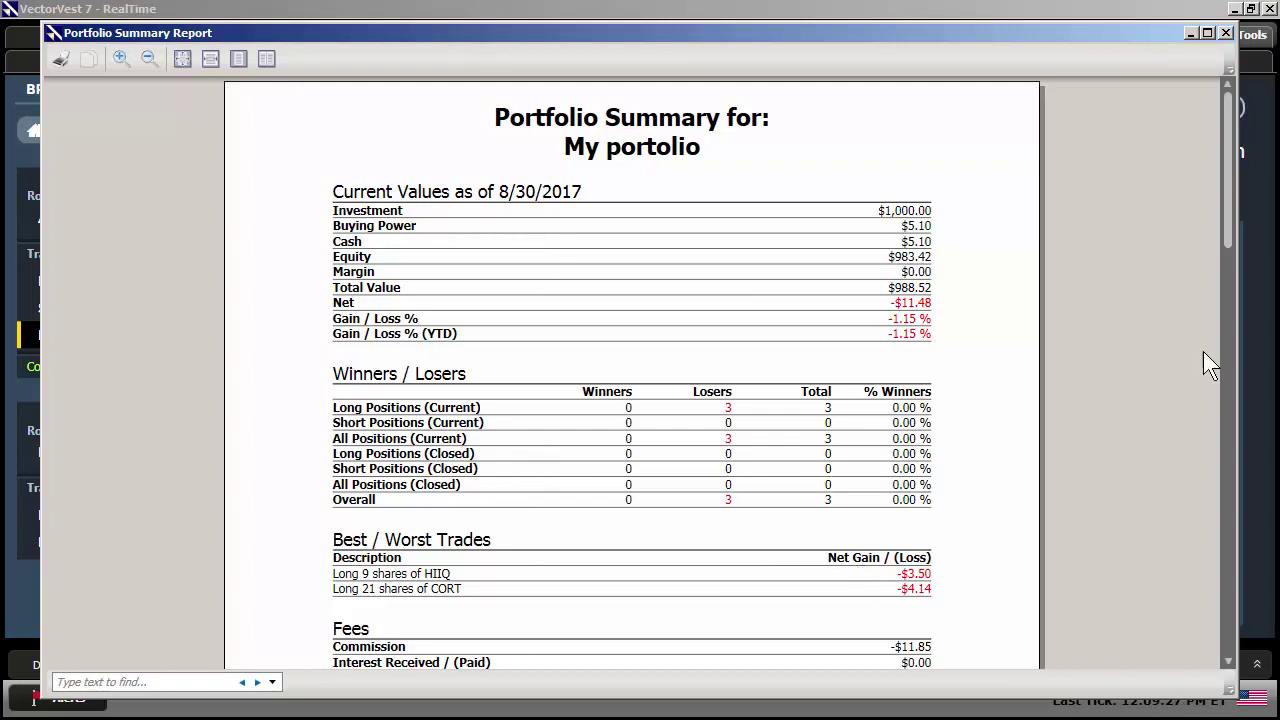
pyautogui.moveTo(1232, 212); pyautogui.dragTo(1232, 268)
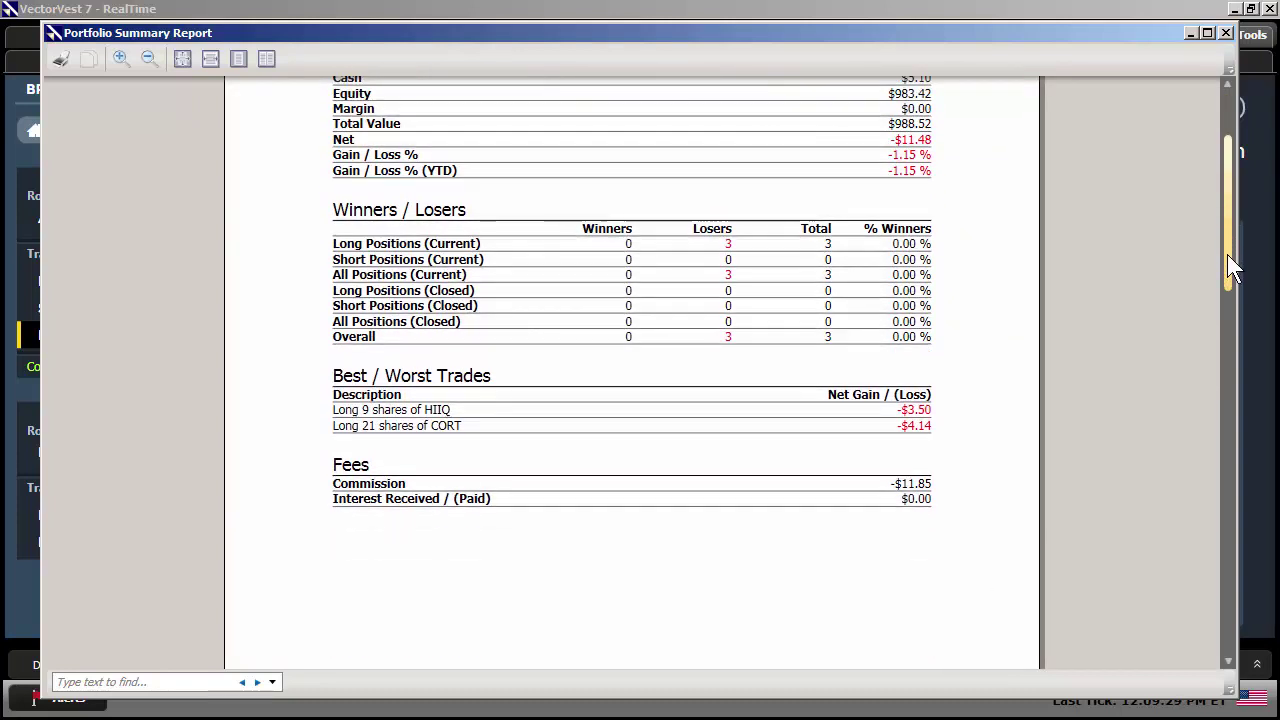
pyautogui.moveTo(1232, 268); pyautogui.dragTo(1229, 296)
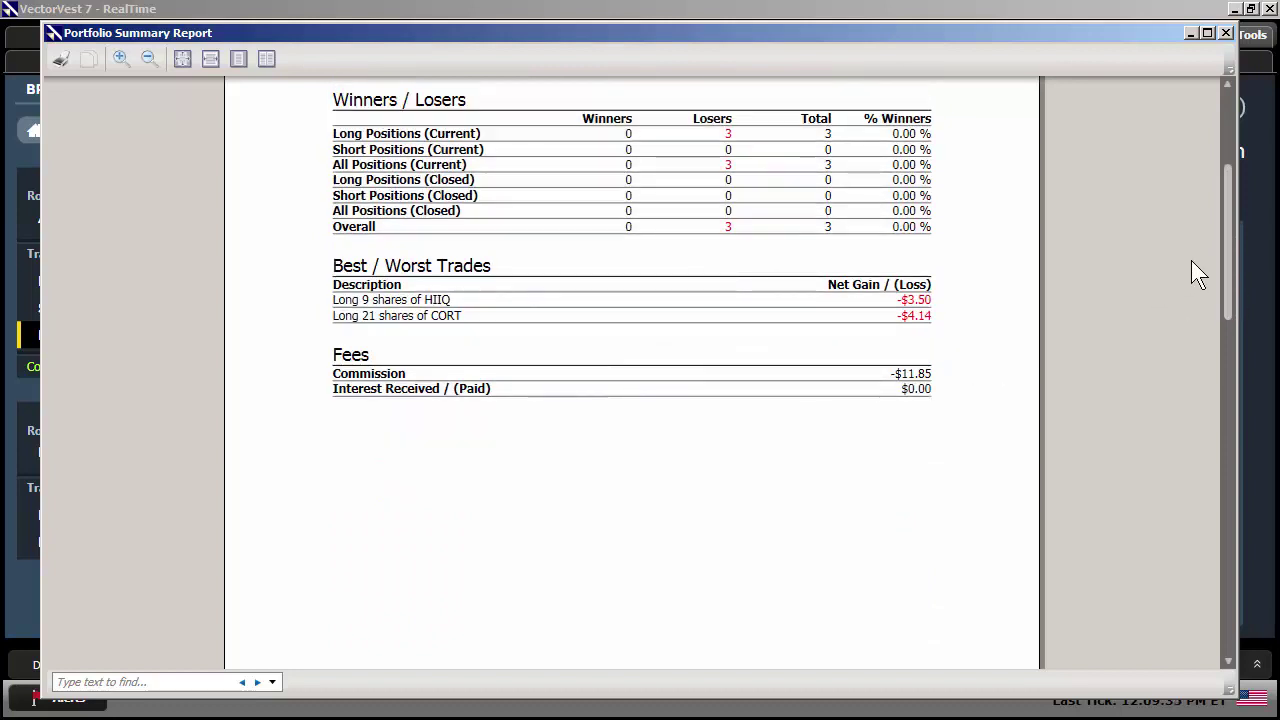
pyautogui.moveTo(1229, 243); pyautogui.dragTo(1213, 435)
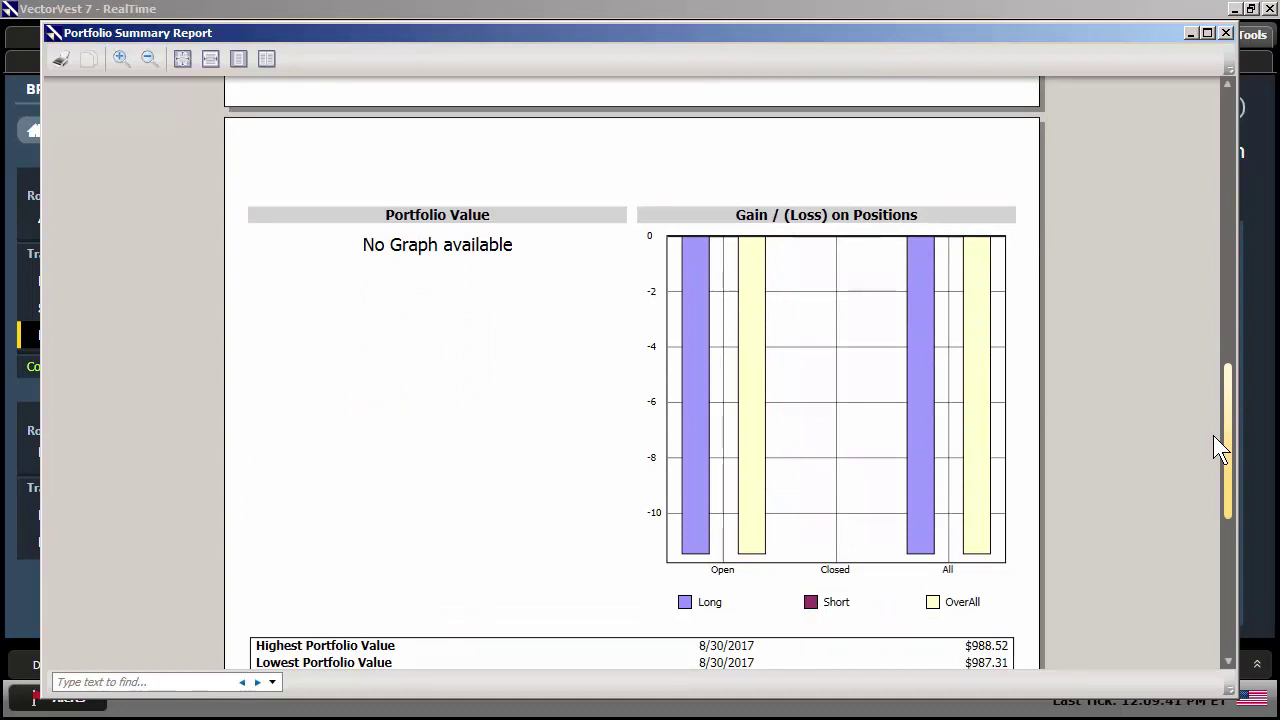
# Step: Close the Summary Report, view My portolio's empty Trade History from Reports, then close it
pyautogui.click(1225, 33)
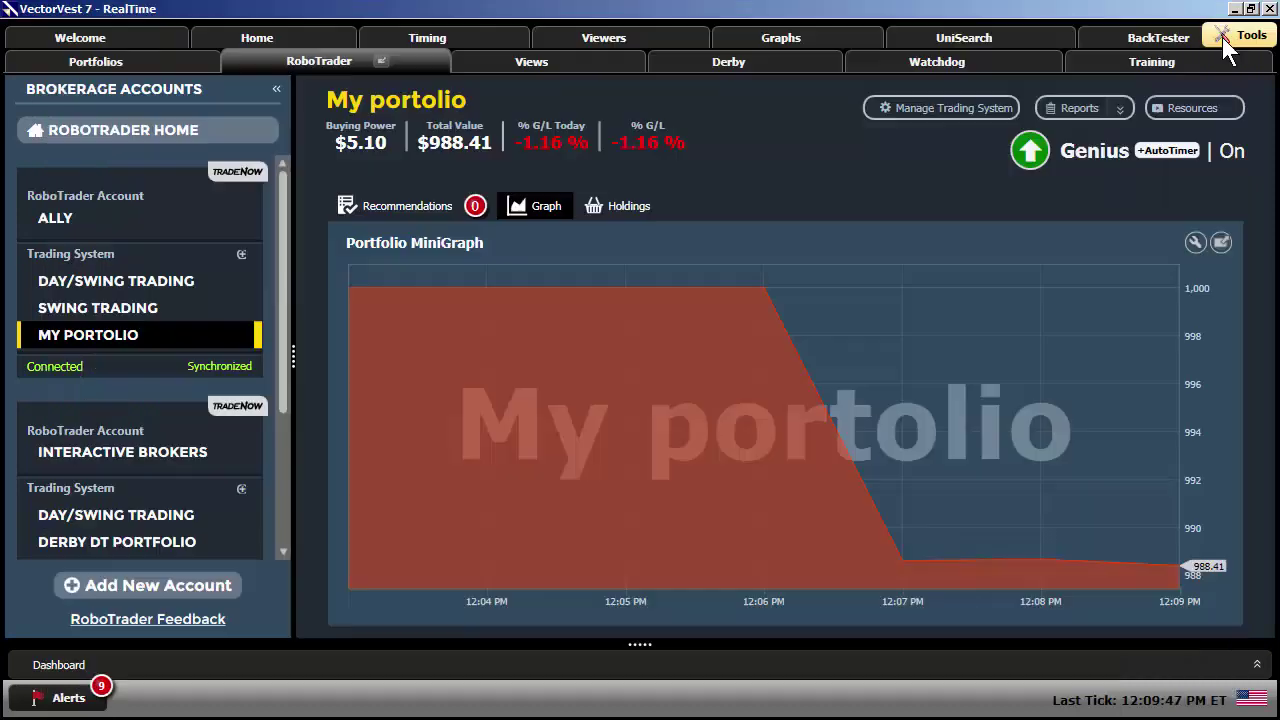
pyautogui.click(1123, 112)
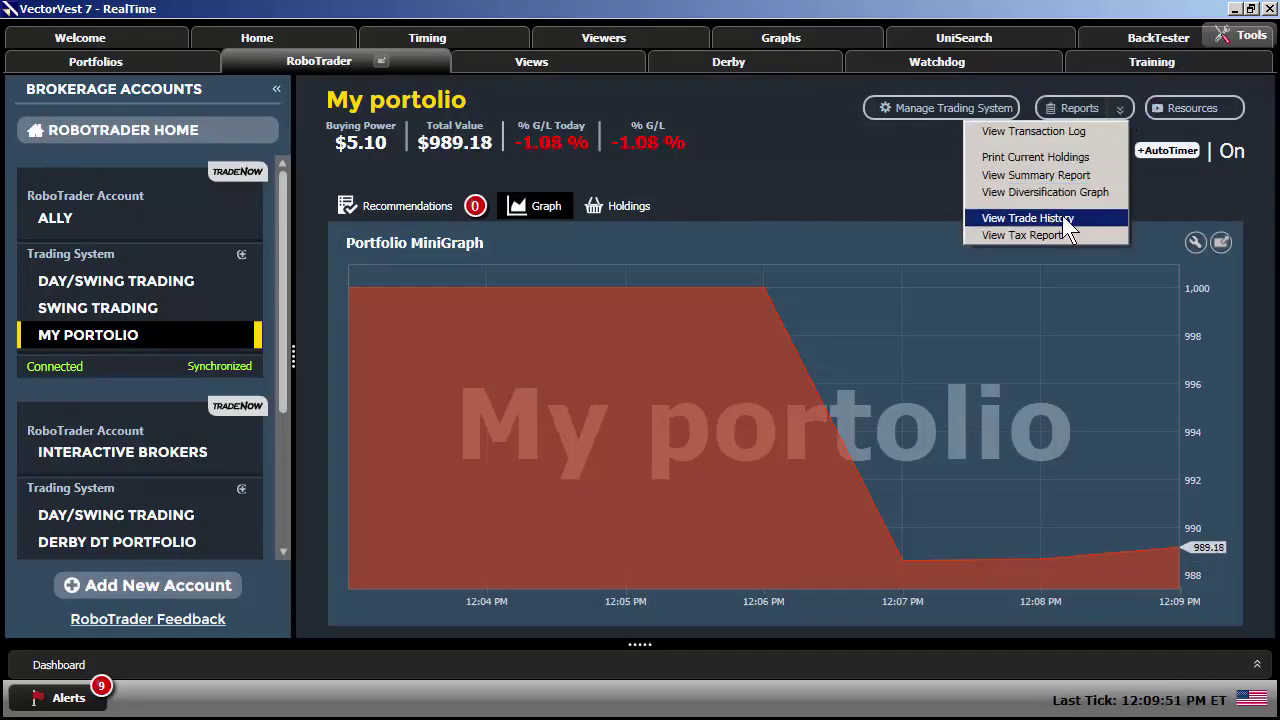
pyautogui.click(1062, 216)
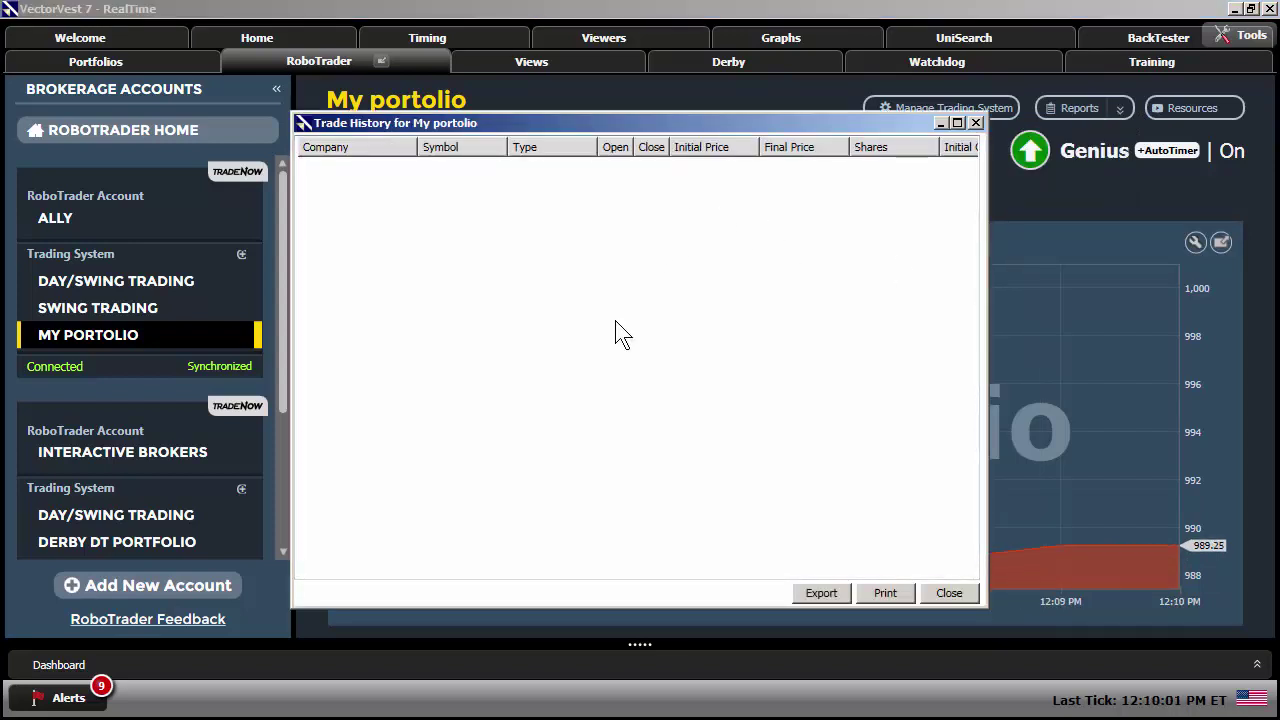
pyautogui.click(975, 123)
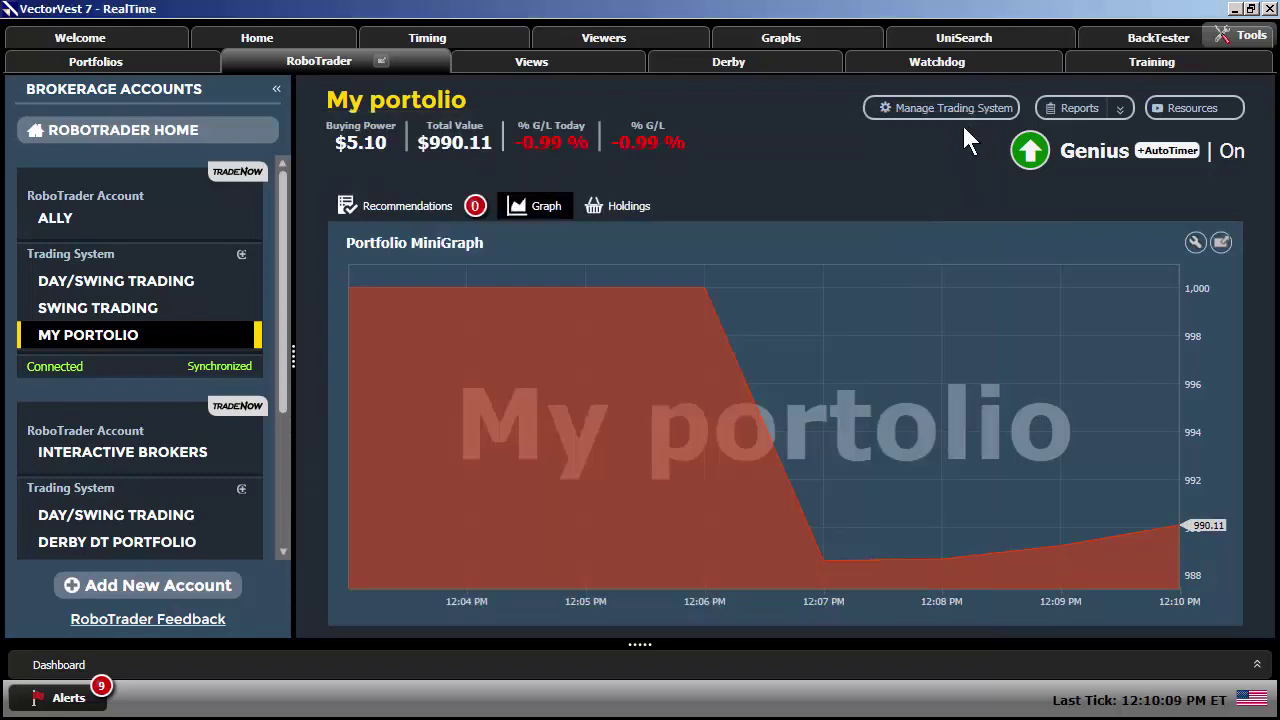
# Step: Open RoboTrader Resources in Internet Explorer, showing the QuickStart Guide, Reference Guide and Video Help
pyautogui.click(1189, 110)
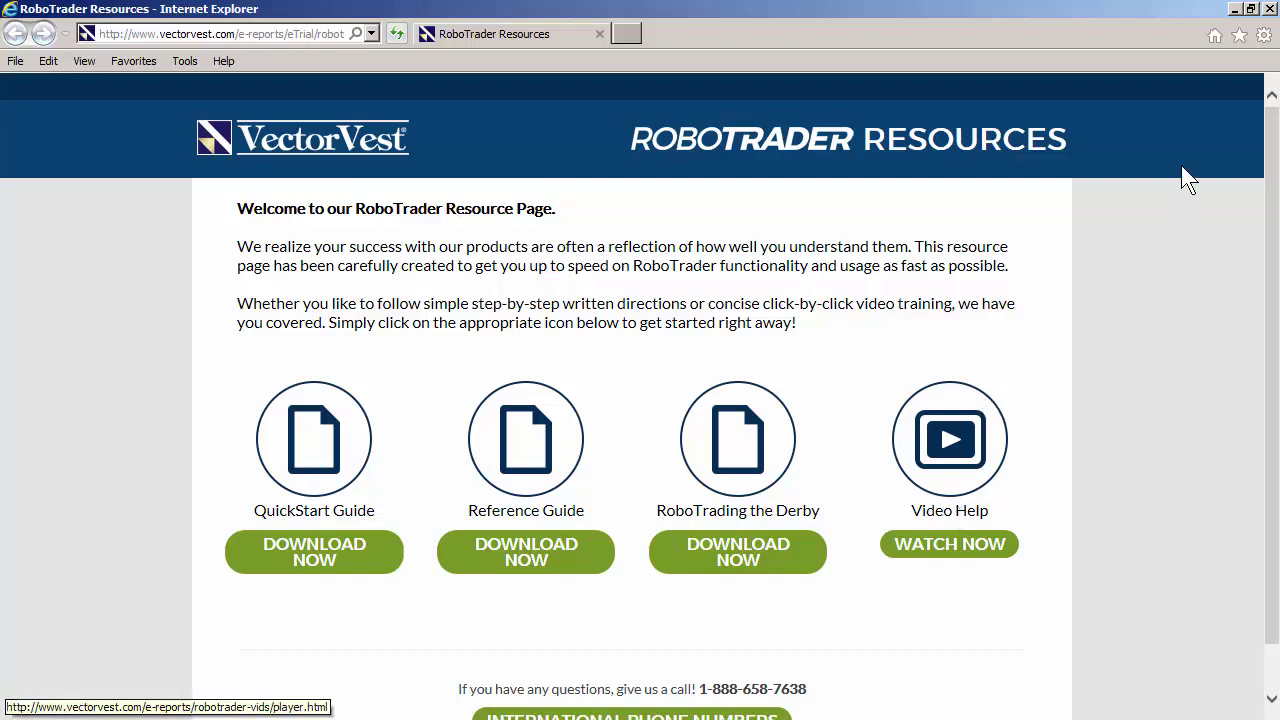
# Step: Close the Internet Explorer Resources window to return to the My portolio page
pyautogui.click(1268, 10)
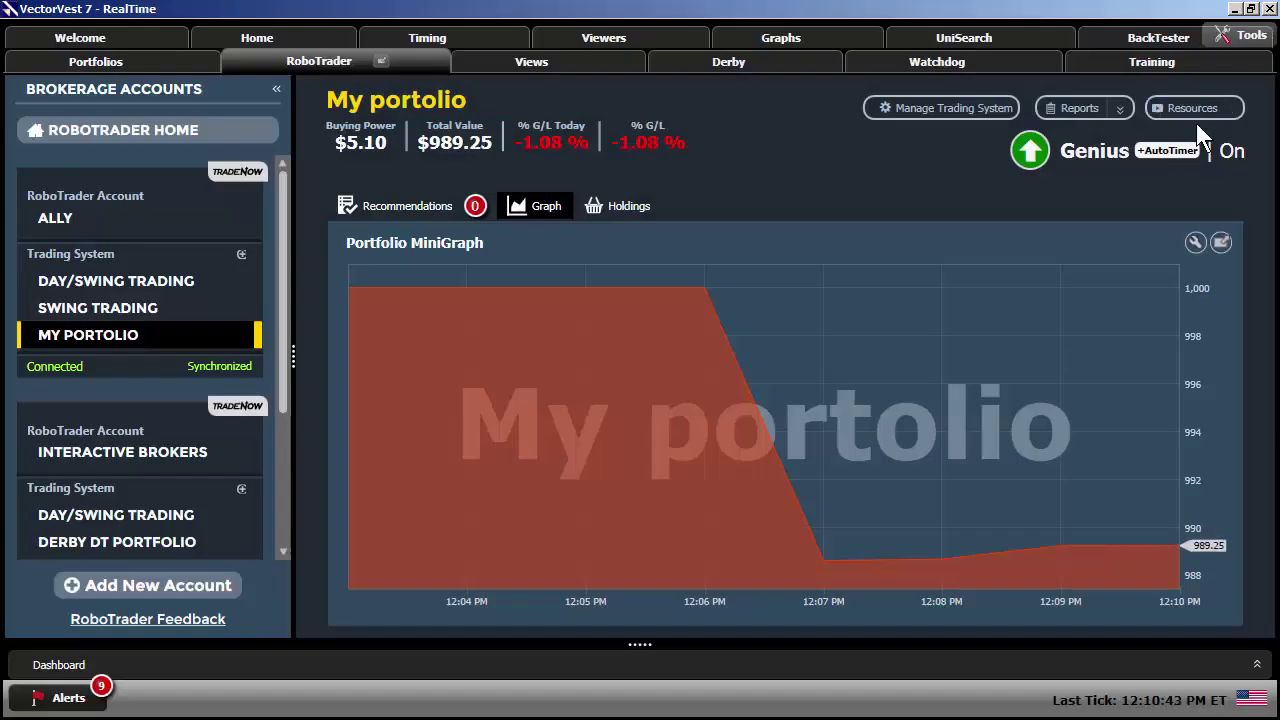